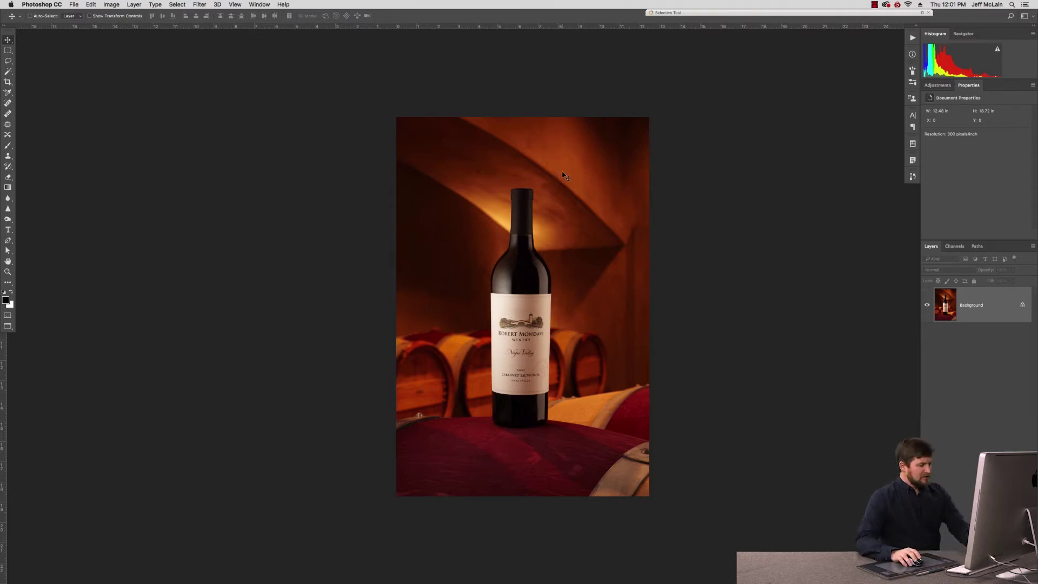
Show the image's paths and start a Pen tool path with a curve anchor on the left part of the bottle cap's top edge
{"action": "key", "text": "p"}
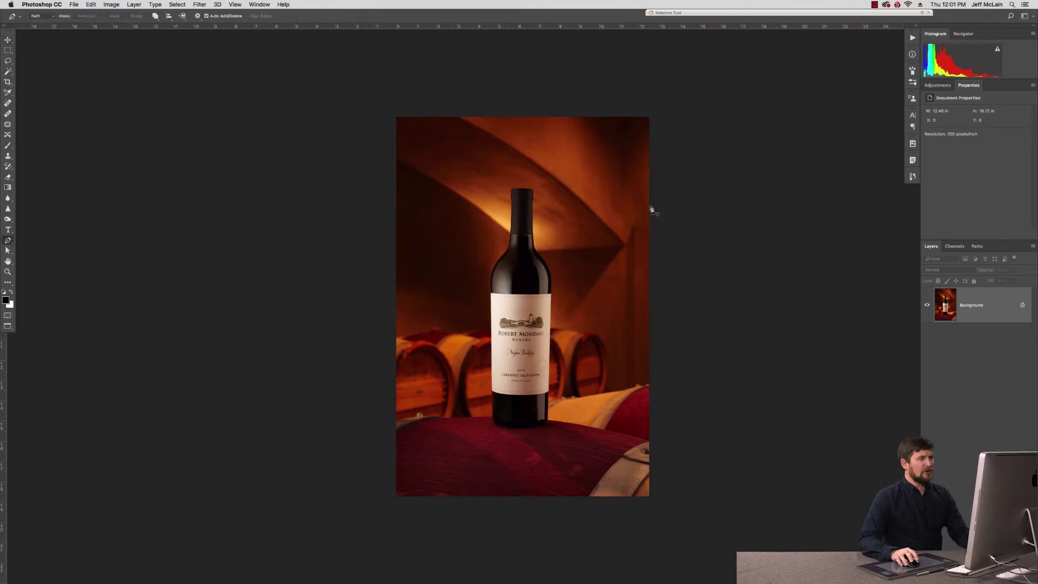
{"action": "left_click", "coordinate": [977, 246]}
{"action": "left_click_drag", "start_coordinate": [600, 178], "coordinate": [480, 238]}
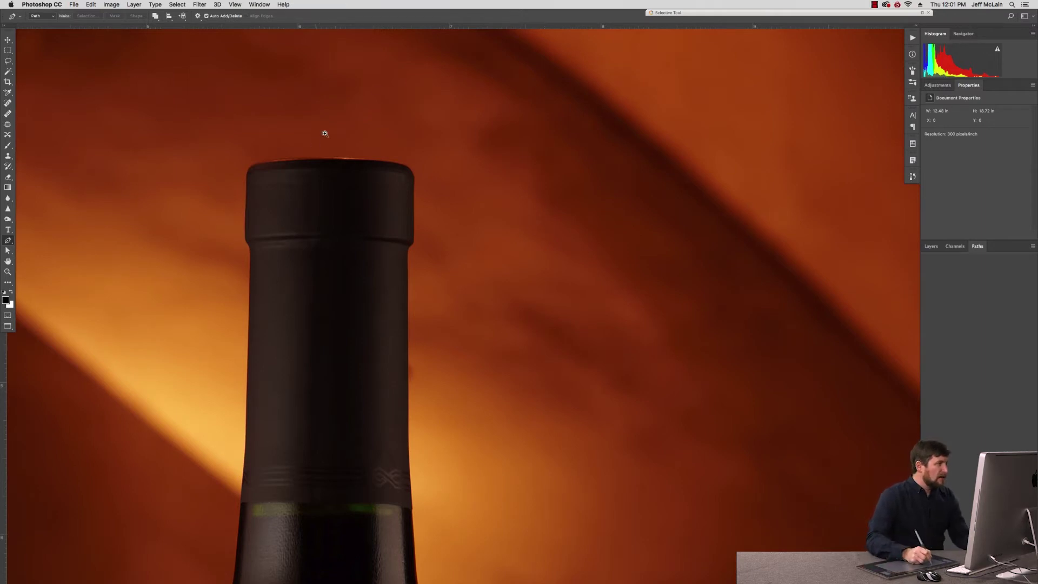
{"action": "left_click_drag", "start_coordinate": [387, 84], "coordinate": [180, 403]}
{"action": "left_click_drag", "start_coordinate": [582, 254], "coordinate": [373, 308]}
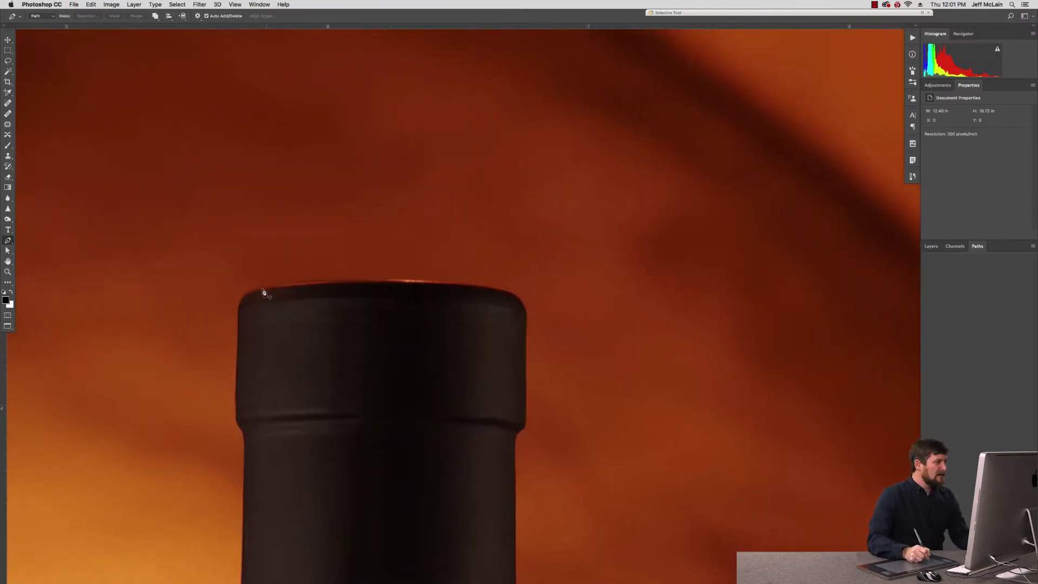
{"action": "left_click_drag", "start_coordinate": [310, 276], "coordinate": [318, 277]}
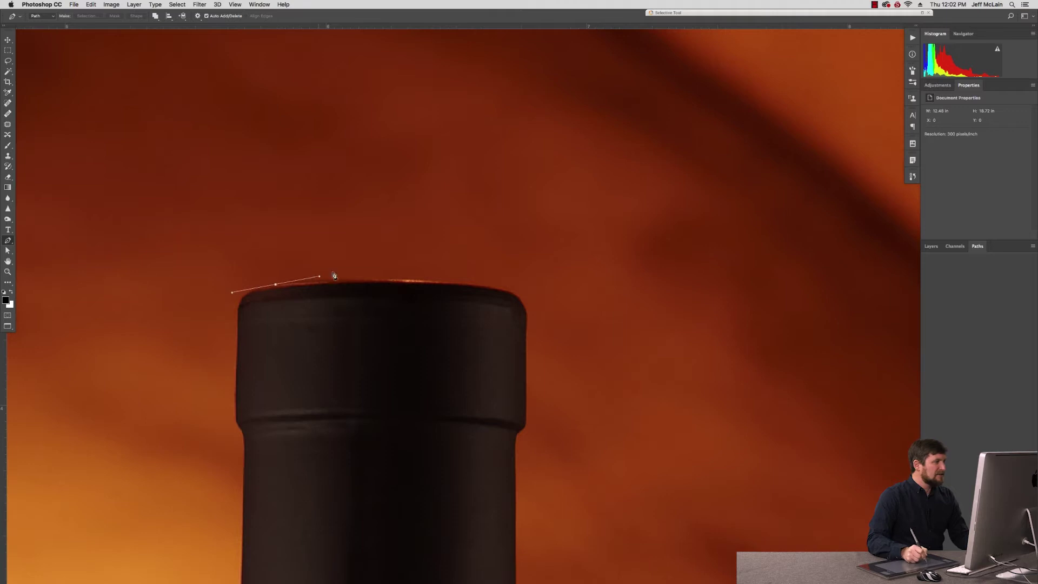
Trace the cap's top edge with a curve anchor near its right corner, adjusting the handle to follow the slight arch
{"action": "left_click", "coordinate": [480, 283]}
{"action": "key", "text": "super+z"}
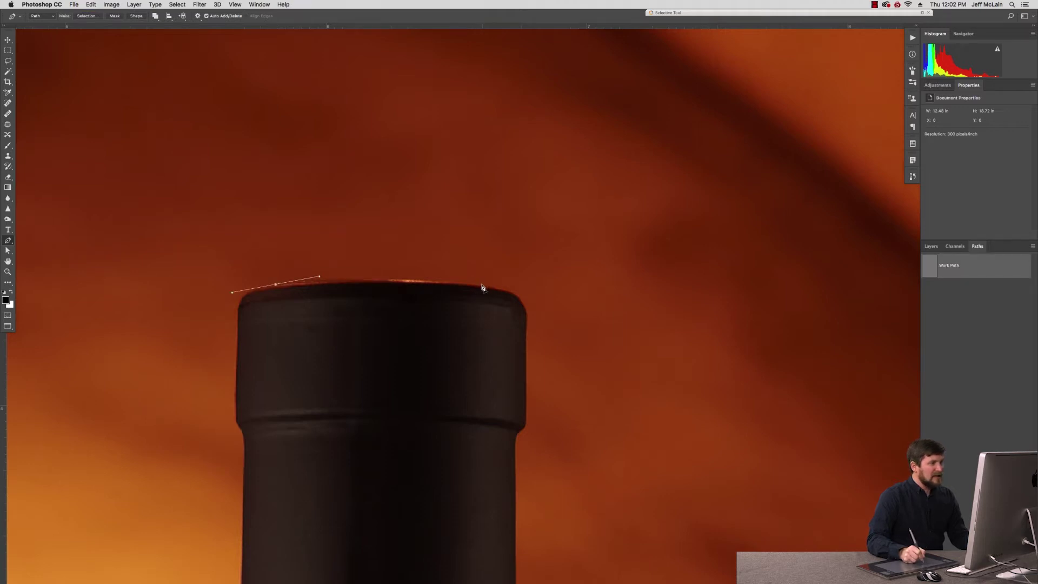
{"action": "left_click_drag", "start_coordinate": [483, 284], "coordinate": [515, 292]}
{"action": "left_click_drag", "start_coordinate": [449, 278], "coordinate": [410, 276]}
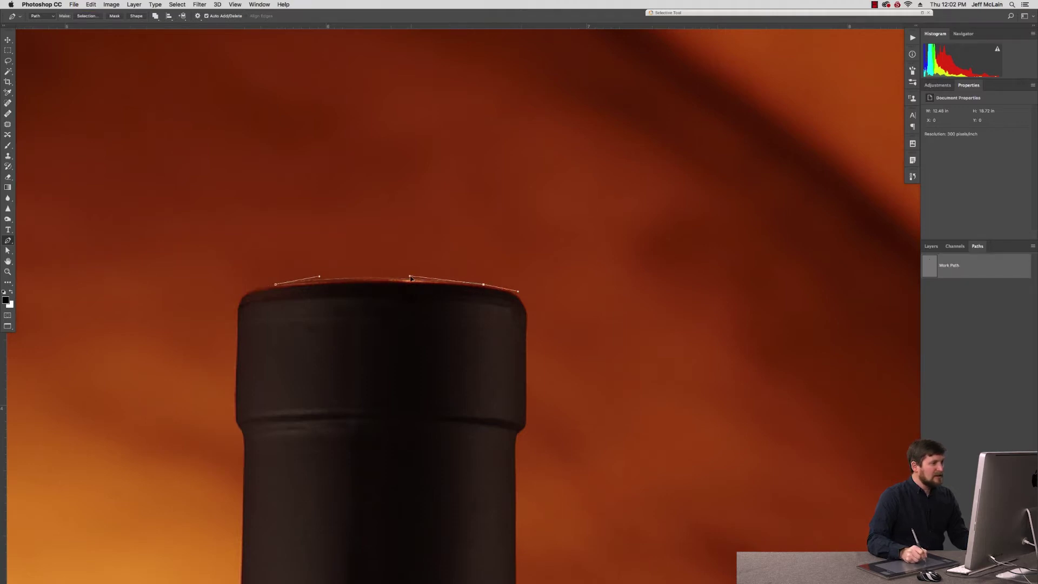
Continue the path around the cap's rounded right corner and down to the lower end of its thicker rim
{"action": "left_click_drag", "start_coordinate": [528, 322], "coordinate": [527, 337]}
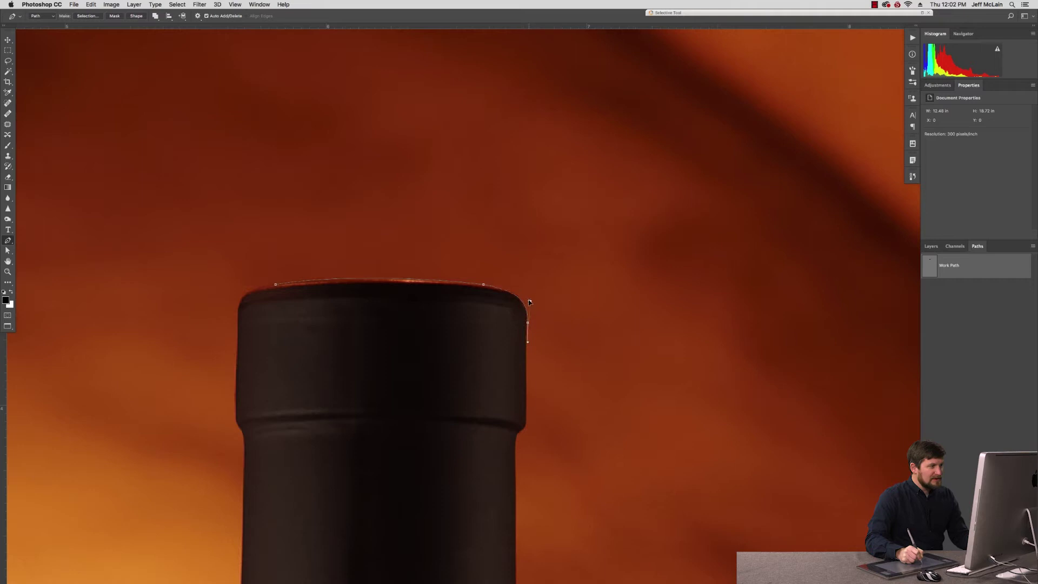
{"action": "key", "text": "super+z"}
{"action": "left_click_drag", "start_coordinate": [527, 416], "coordinate": [527, 431]}
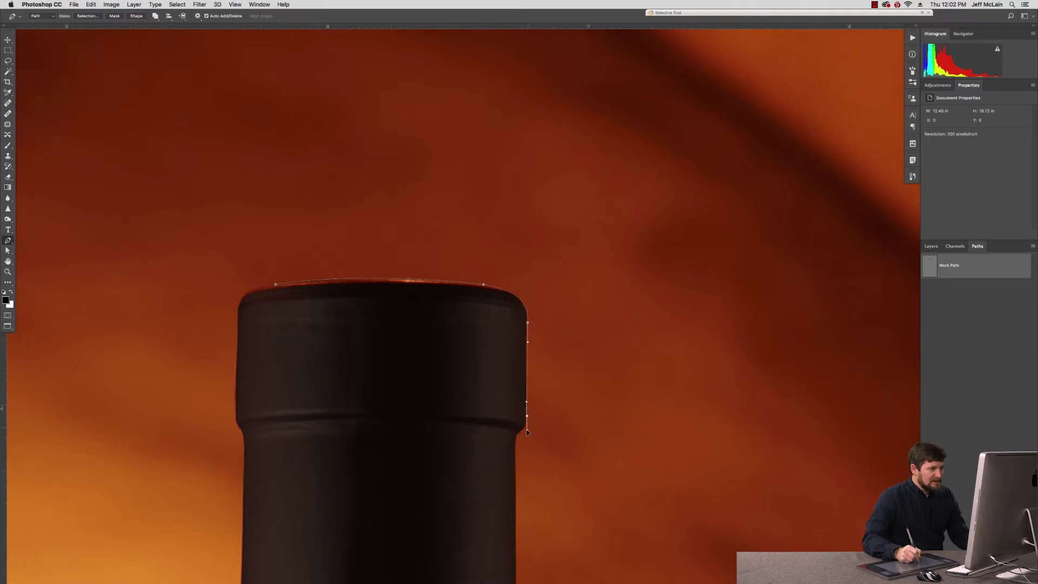
Trace the inward step below the cap's rim with a curve anchor and lengthen its handles to fit the notch
{"action": "scroll", "coordinate": [518, 447], "scroll_direction": "up", "scroll_amount": 3}
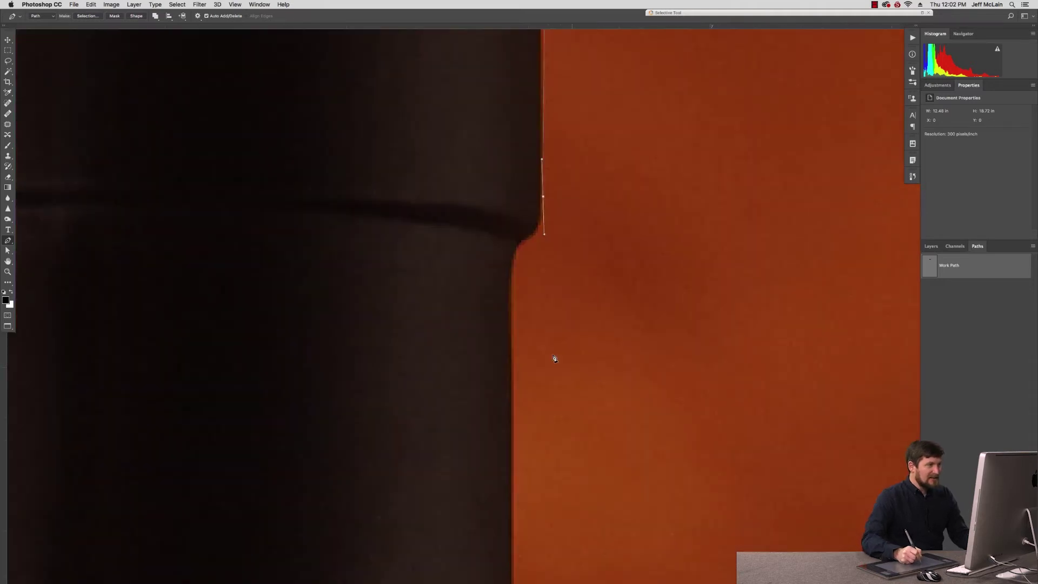
{"action": "left_click_drag", "start_coordinate": [511, 288], "coordinate": [511, 324]}
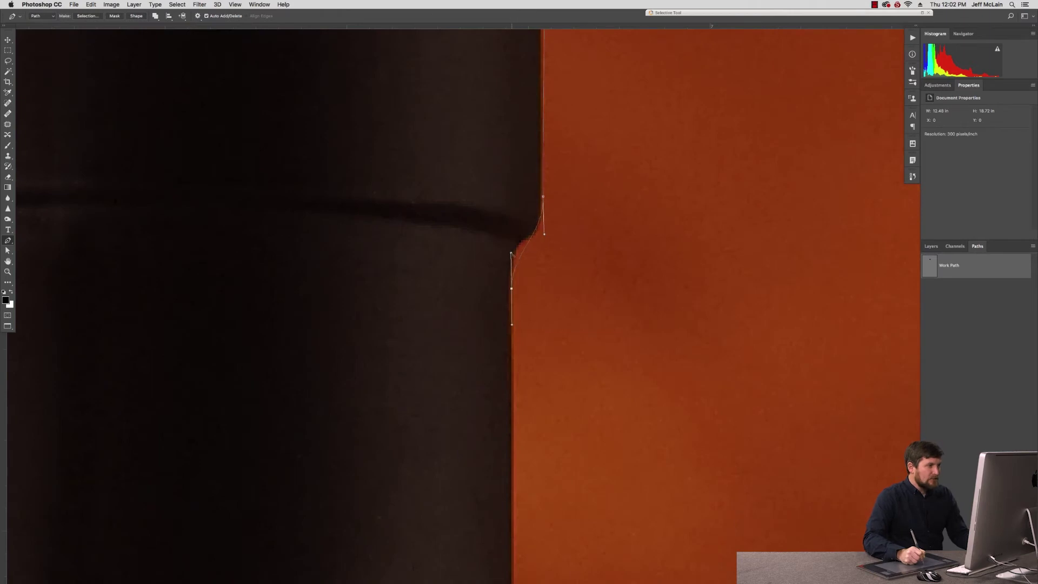
{"action": "left_click_drag", "start_coordinate": [510, 253], "coordinate": [510, 229]}
{"action": "left_click_drag", "start_coordinate": [511, 224], "coordinate": [510, 210]}
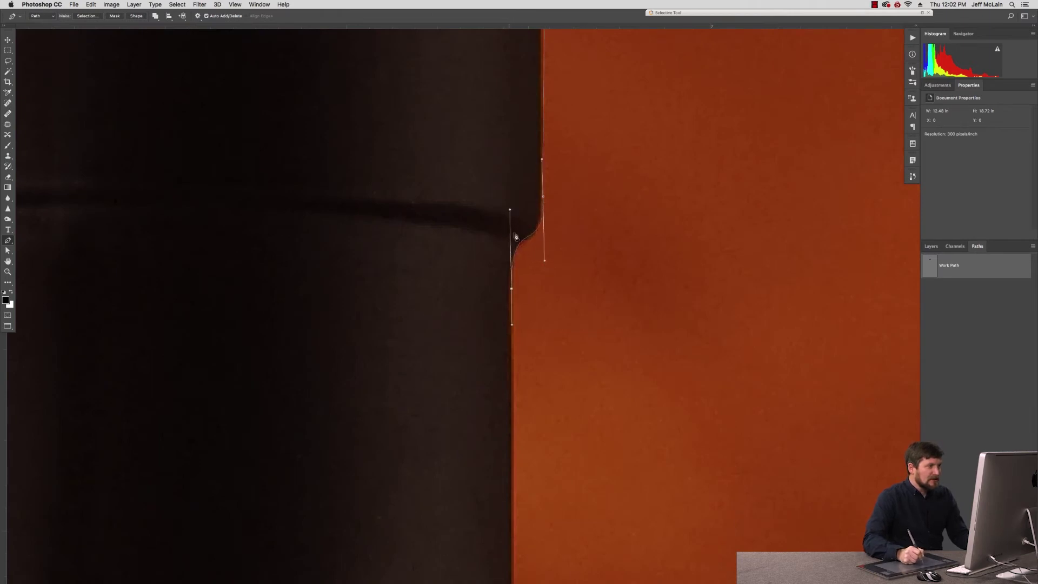
Extend the path down the straight right side of the neck foil with another smooth anchor on the edge
{"action": "left_click_drag", "start_coordinate": [535, 314], "coordinate": [501, 148]}
{"action": "key", "text": "super+minus"}
{"action": "key", "text": "super+minus"}
{"action": "left_click_drag", "start_coordinate": [545, 422], "coordinate": [475, 294]}
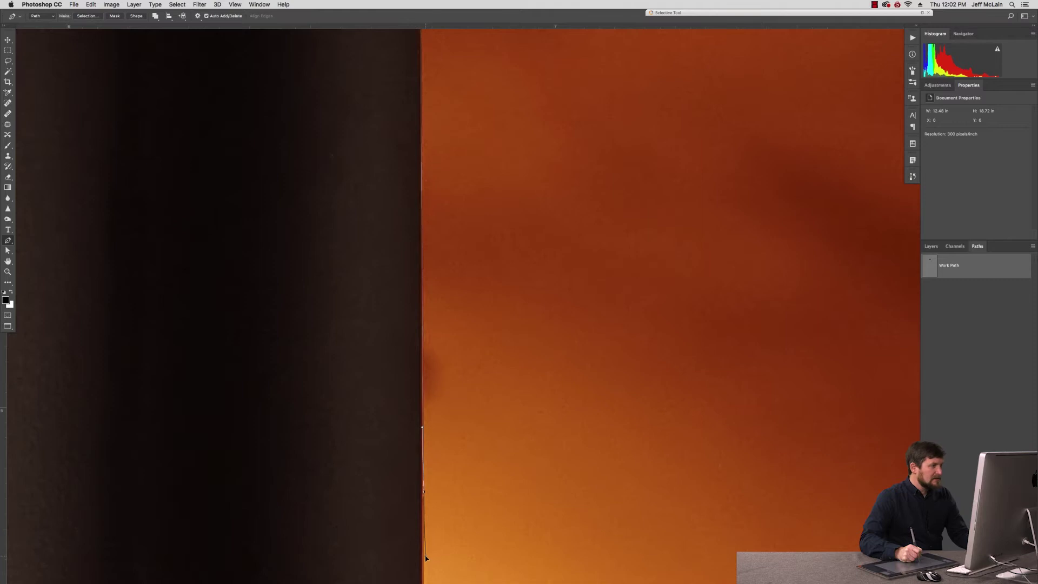
Add a curve anchor at the foil's lower right edge, fit its handle to the flare, and place another anchor just below on the glass
{"action": "left_click_drag", "start_coordinate": [474, 435], "coordinate": [509, 299]}
{"action": "scroll", "coordinate": [508, 299], "scroll_direction": "down", "scroll_amount": 5}
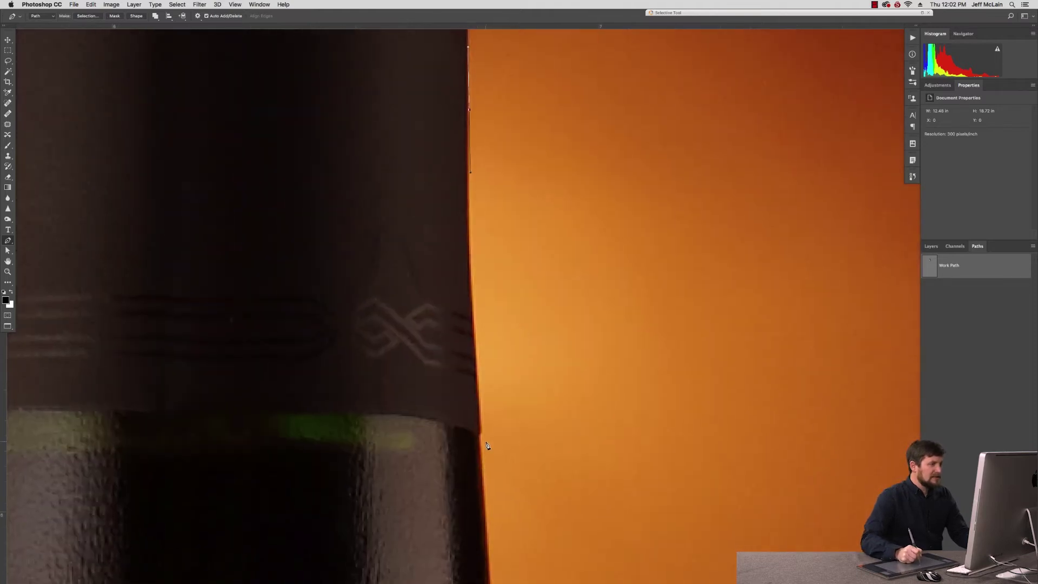
{"action": "left_click", "coordinate": [480, 422]}
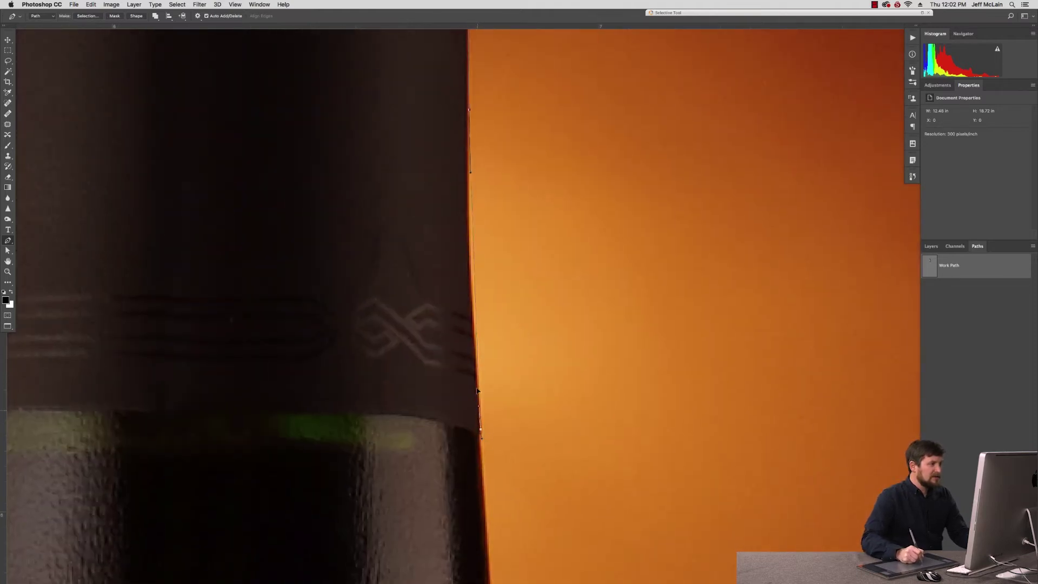
{"action": "left_click_drag", "start_coordinate": [477, 388], "coordinate": [466, 263]}
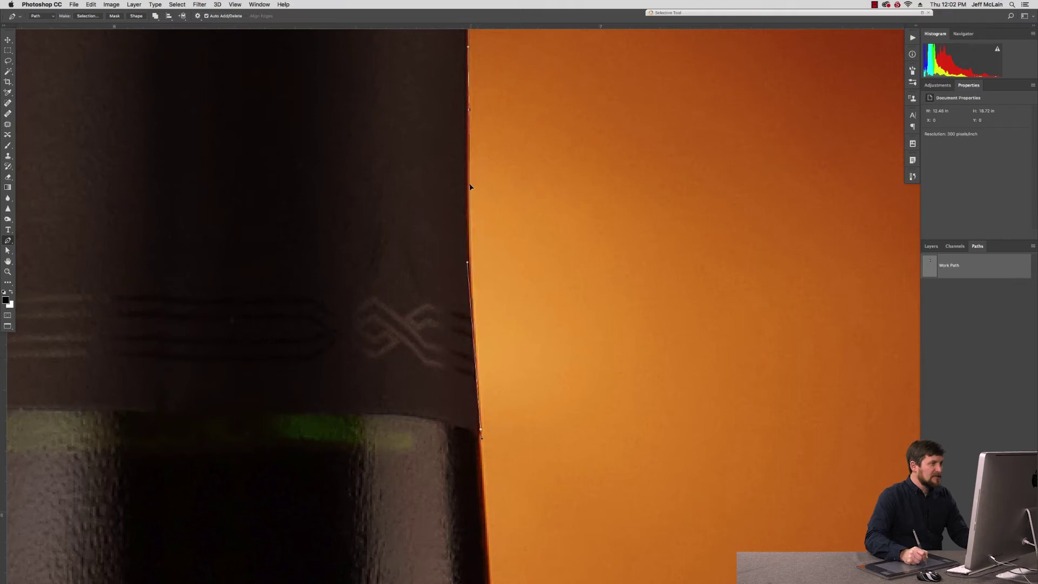
{"action": "left_click", "coordinate": [482, 445]}
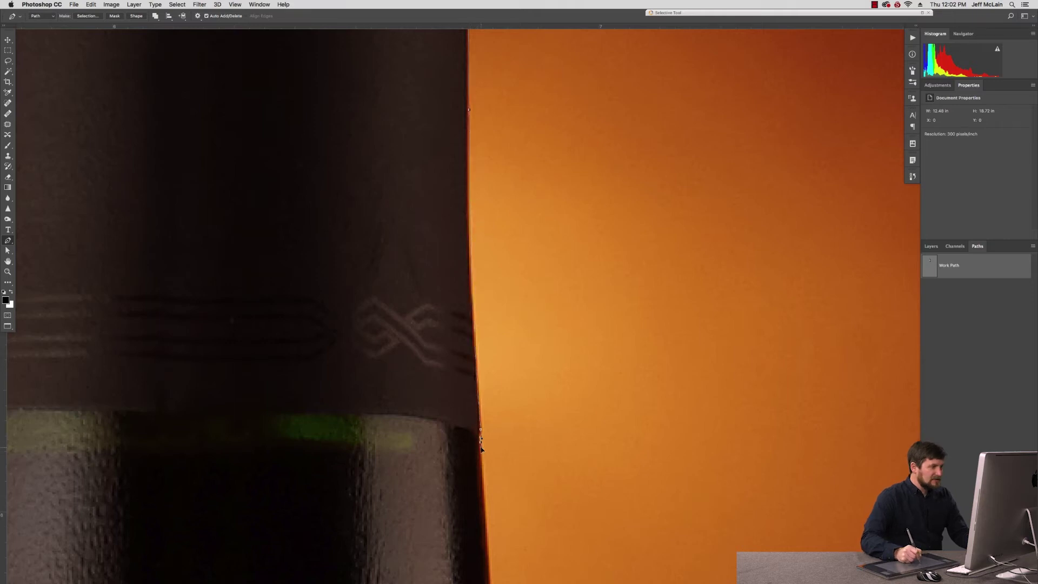
Trace the right side of the glass neck and its inward bend into the shoulder with curve anchors, lengthening their handles to fit
{"action": "left_click_drag", "start_coordinate": [516, 496], "coordinate": [517, 212]}
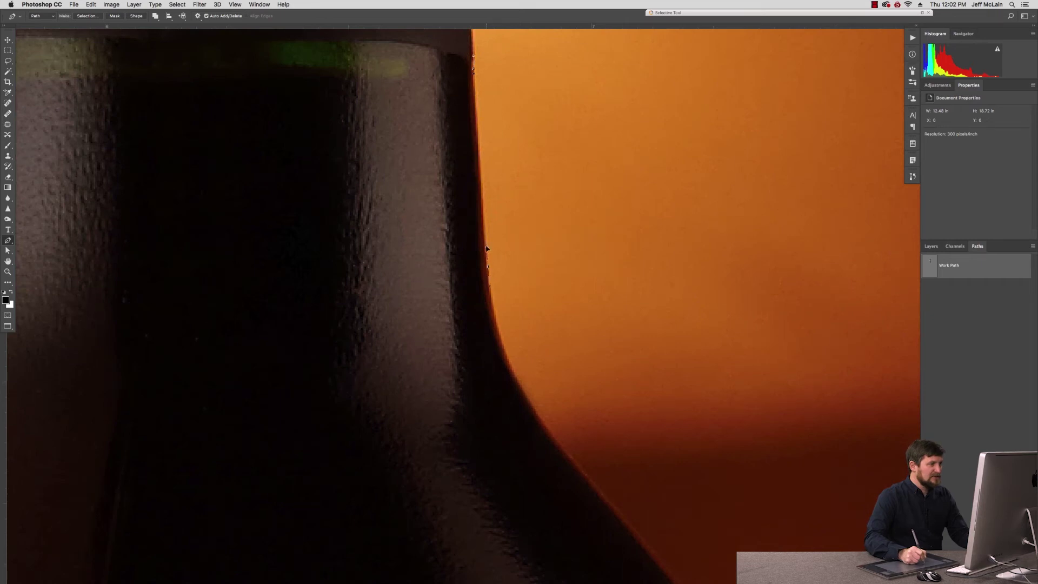
{"action": "left_click_drag", "start_coordinate": [486, 247], "coordinate": [481, 166]}
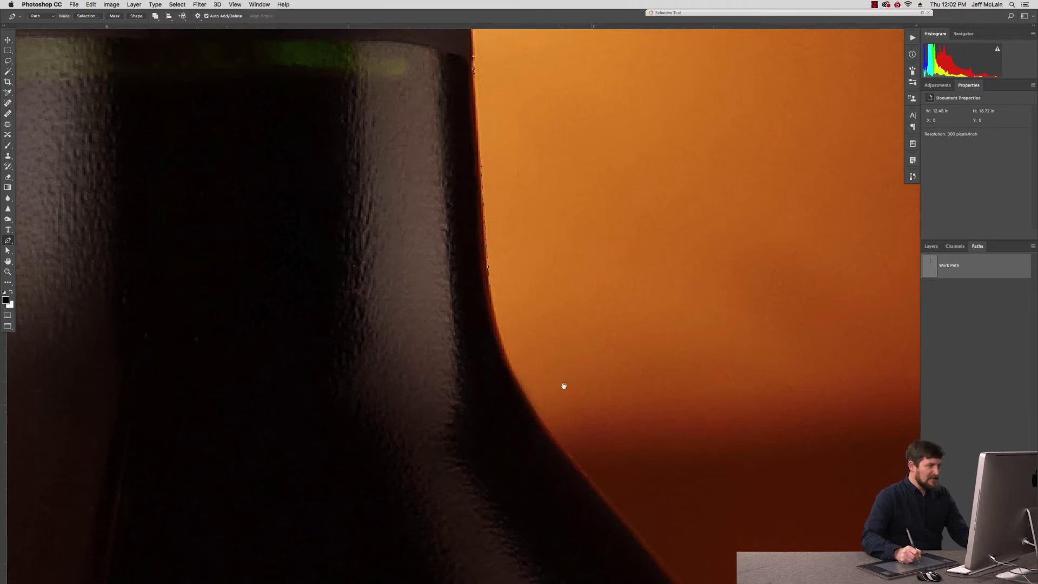
{"action": "left_click_drag", "start_coordinate": [562, 385], "coordinate": [536, 310]}
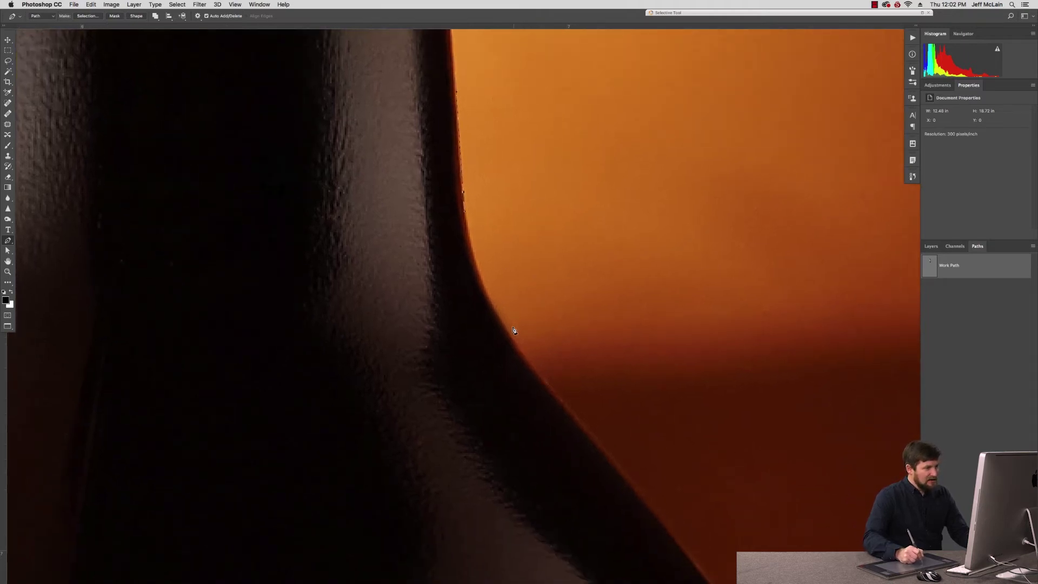
{"action": "left_click", "coordinate": [541, 374]}
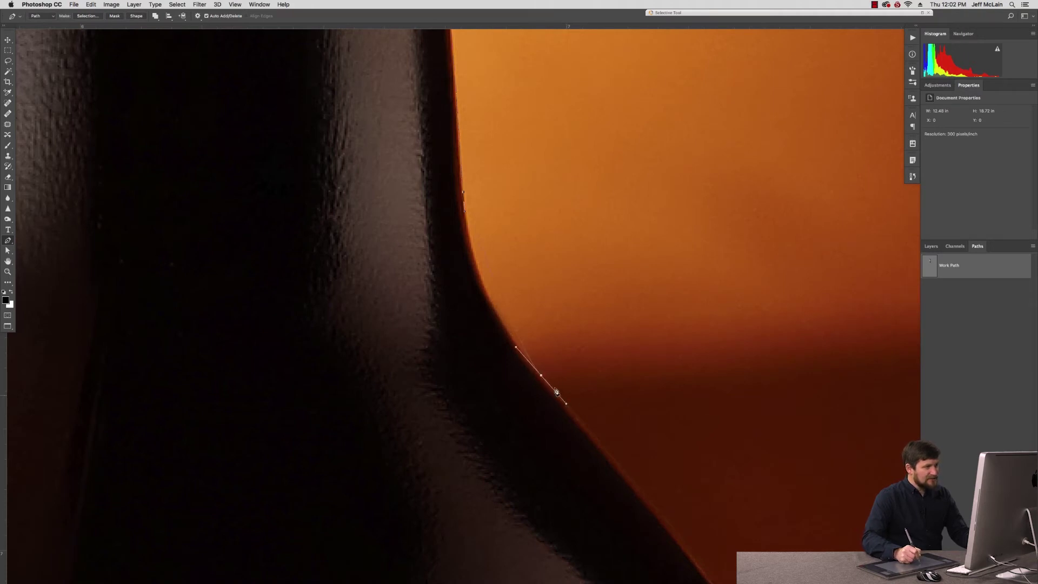
{"action": "left_click_drag", "start_coordinate": [500, 332], "coordinate": [469, 289]}
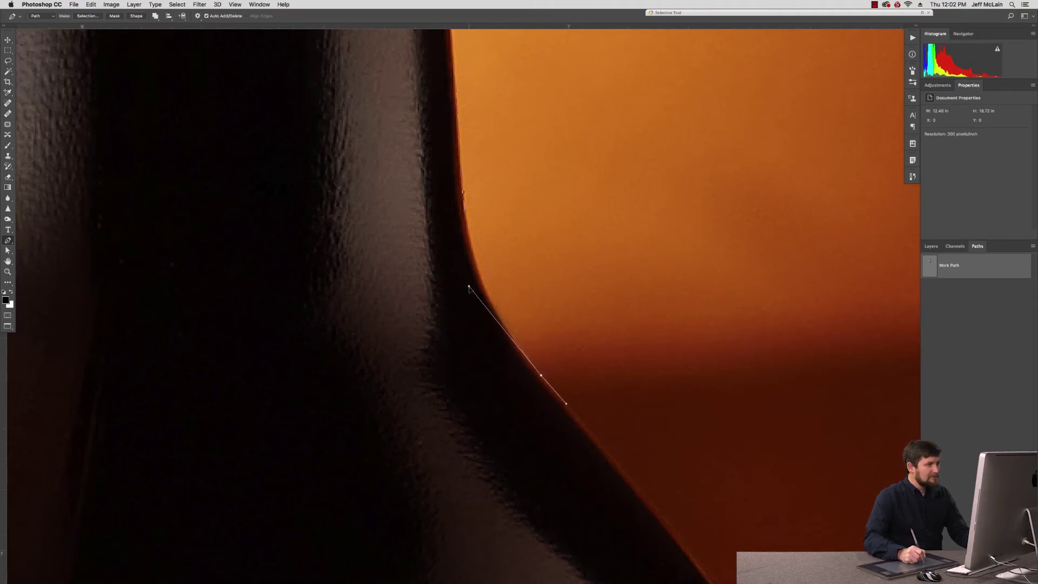
Trace the bottle's rounded right shoulder with two curve anchors and extend the lower anchor's upper handle to match the outline
{"action": "left_click_drag", "start_coordinate": [601, 335], "coordinate": [489, 121]}
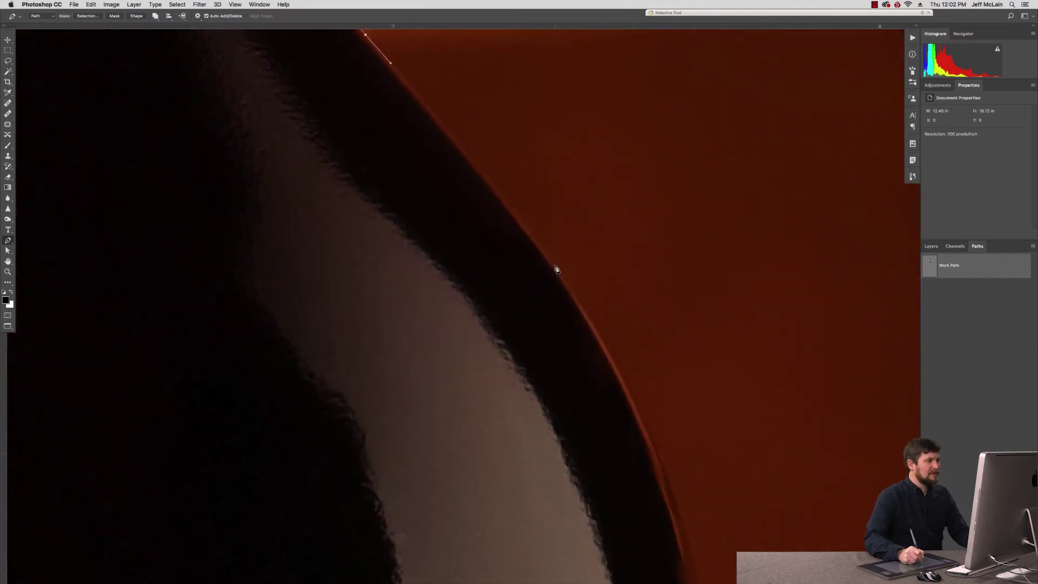
{"action": "left_click_drag", "start_coordinate": [555, 264], "coordinate": [602, 332]}
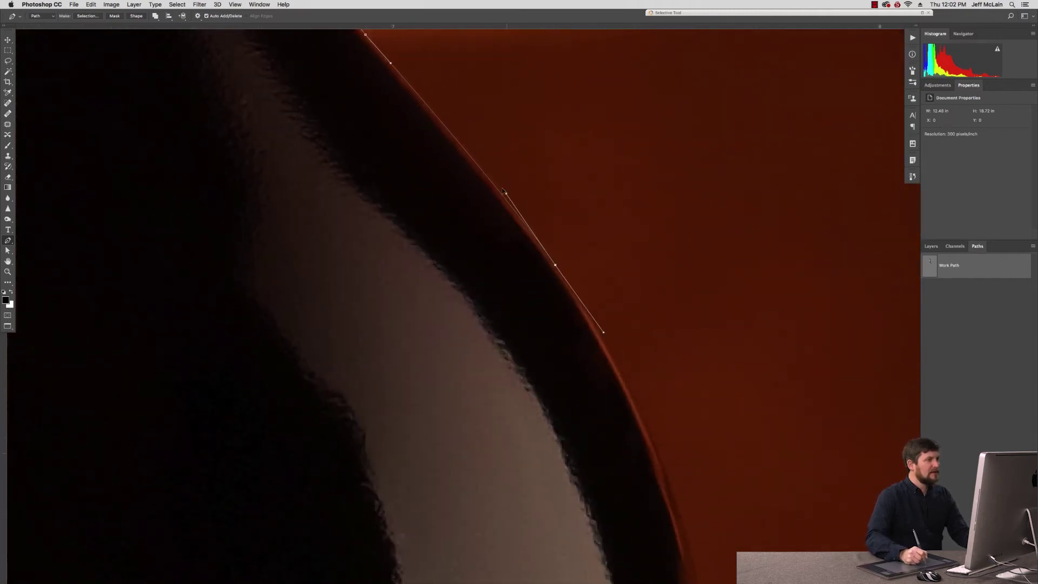
{"action": "left_click_drag", "start_coordinate": [676, 405], "coordinate": [661, 169]}
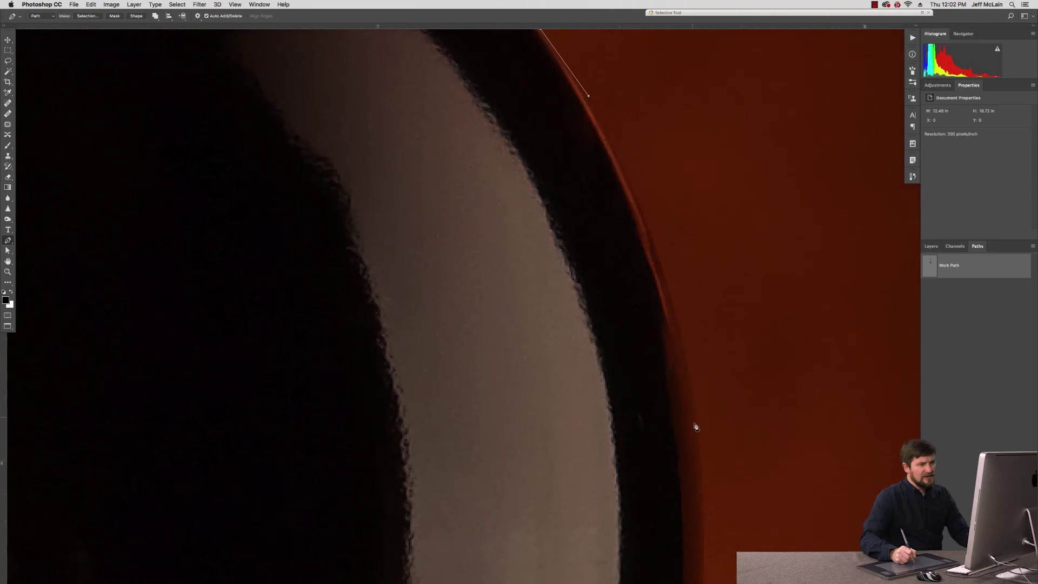
{"action": "left_click_drag", "start_coordinate": [697, 422], "coordinate": [702, 475]}
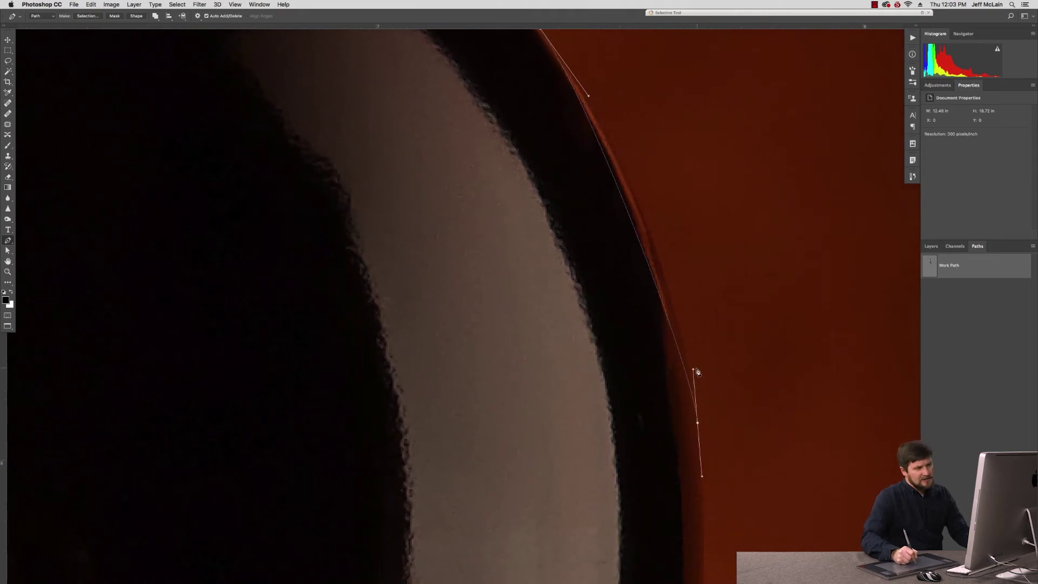
{"action": "left_click_drag", "start_coordinate": [694, 370], "coordinate": [688, 264]}
{"action": "key", "text": "super+z"}
{"action": "left_click_drag", "start_coordinate": [693, 370], "coordinate": [686, 269]}
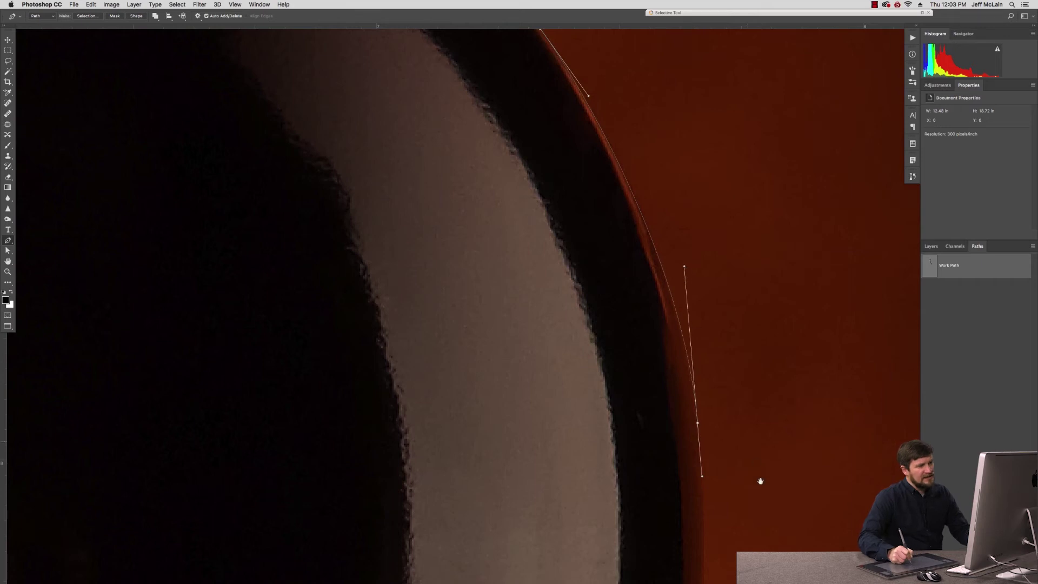
Continue the path to the label's upper right corner and lengthen the anchor's upper handle to follow the bottle's side
{"action": "left_click_drag", "start_coordinate": [757, 481], "coordinate": [674, 155]}
{"action": "left_click_drag", "start_coordinate": [607, 468], "coordinate": [604, 536]}
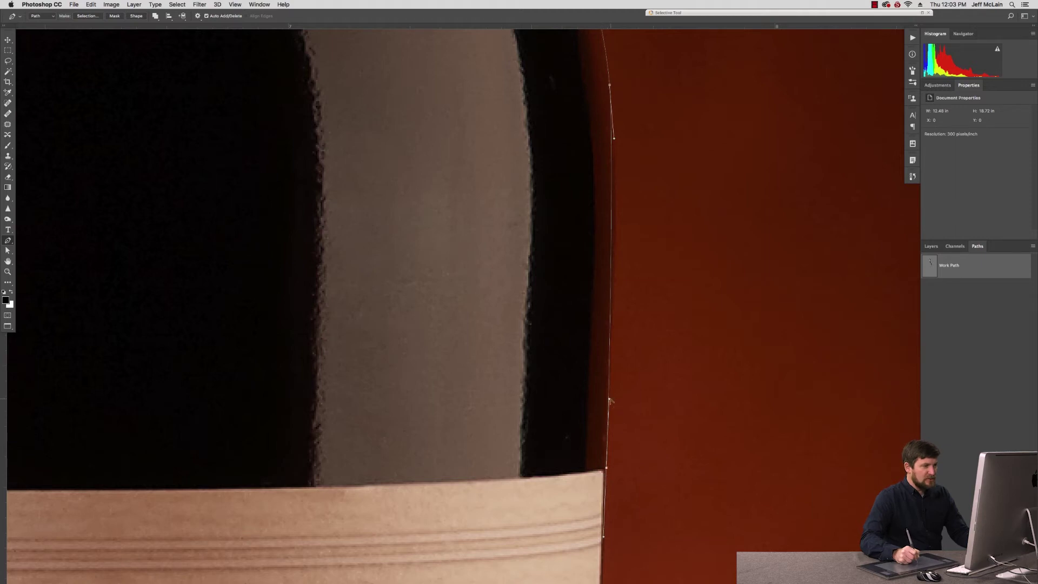
{"action": "left_click_drag", "start_coordinate": [610, 400], "coordinate": [619, 259]}
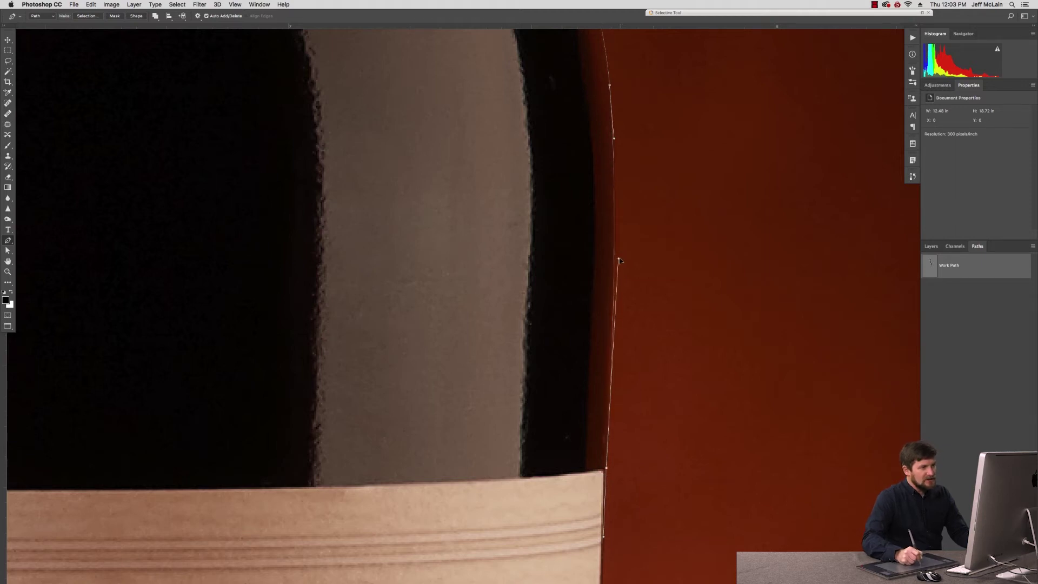
Add a smooth anchor on the upper part of the label's right edge and nudge it to follow the bottle's outline
{"action": "scroll", "coordinate": [637, 340], "scroll_direction": "down", "scroll_amount": 10}
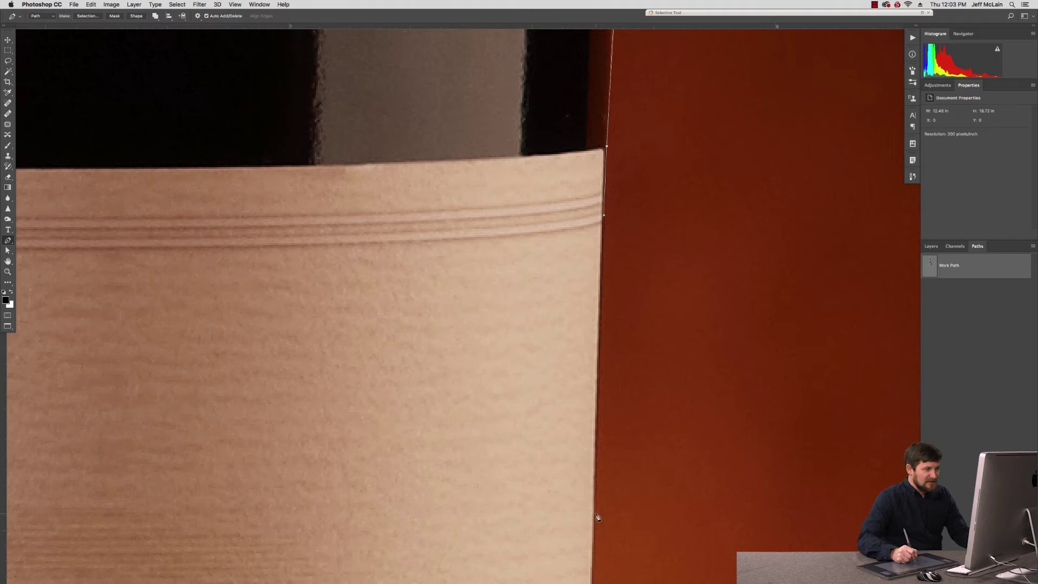
{"action": "left_click_drag", "start_coordinate": [596, 515], "coordinate": [595, 570]}
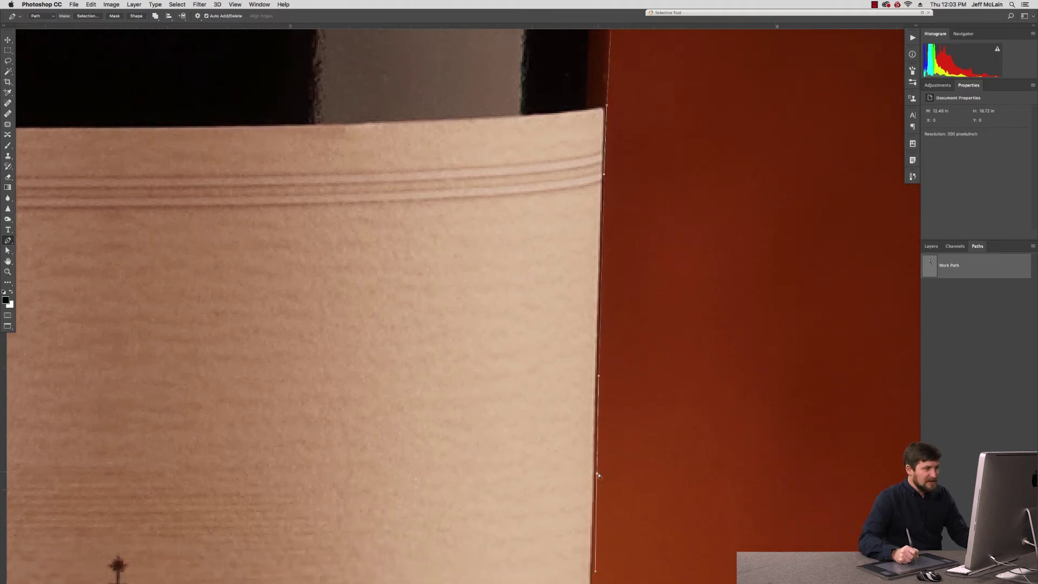
{"action": "left_click_drag", "start_coordinate": [598, 475], "coordinate": [597, 479]}
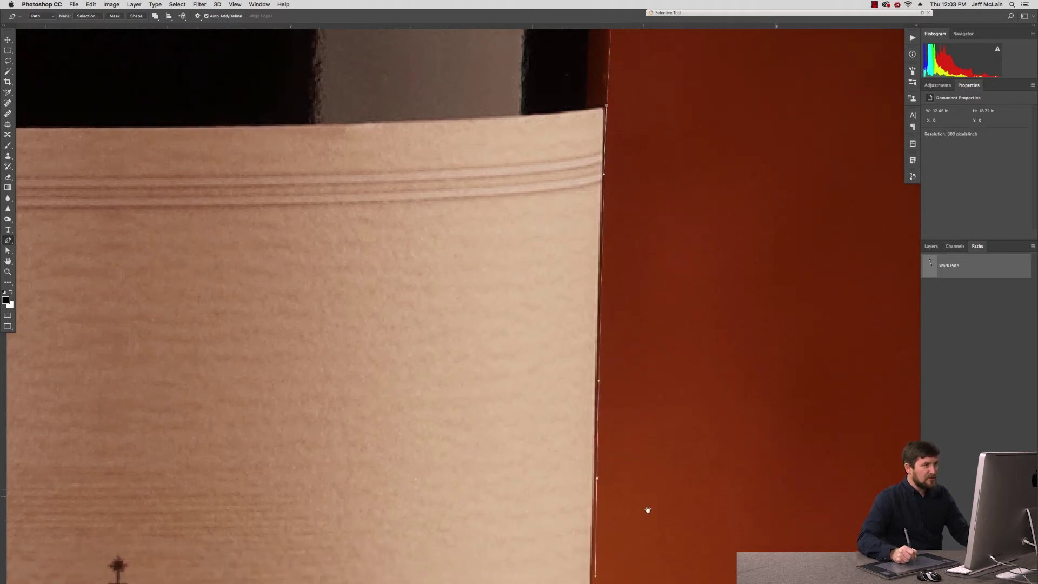
Add a smooth anchor on the label's right edge beside the winery name and fine-tune the position of the anchor above it
{"action": "scroll", "coordinate": [646, 508], "scroll_direction": "down", "scroll_amount": 10}
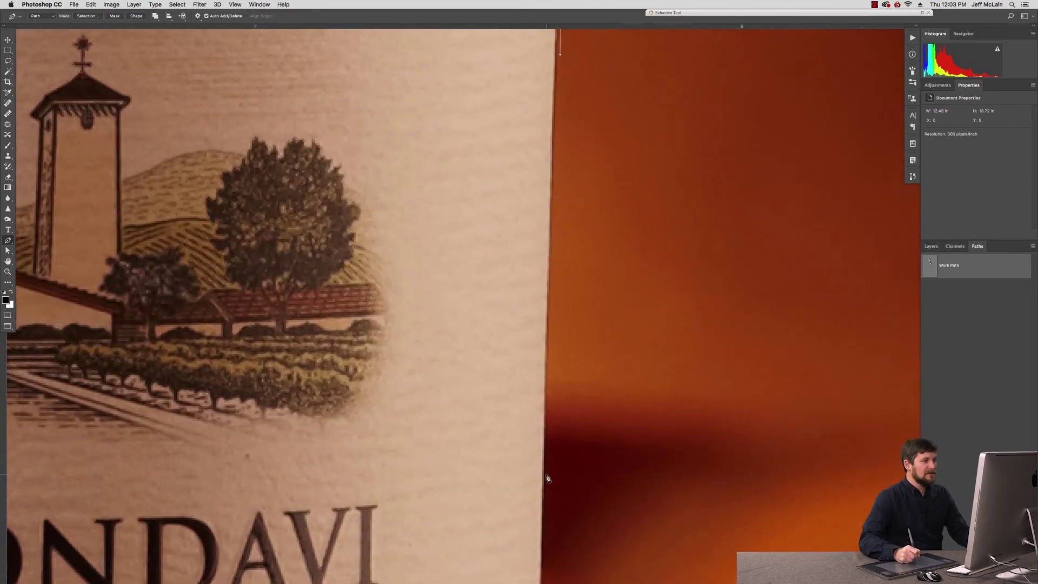
{"action": "left_click_drag", "start_coordinate": [548, 478], "coordinate": [544, 576]}
{"action": "scroll", "coordinate": [551, 432], "scroll_direction": "down", "scroll_amount": 1}
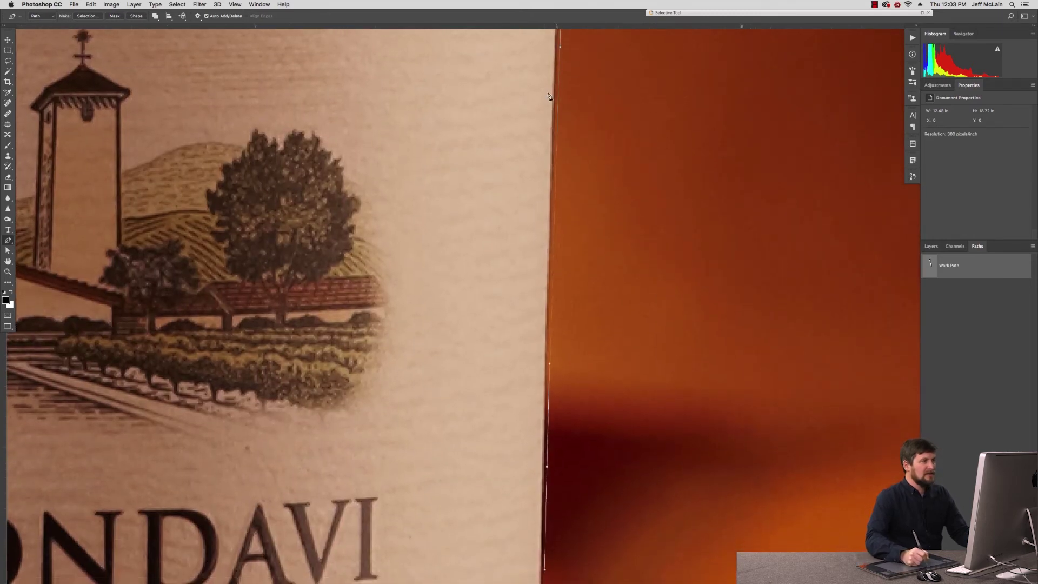
{"action": "scroll", "coordinate": [598, 231], "scroll_direction": "up", "scroll_amount": 3}
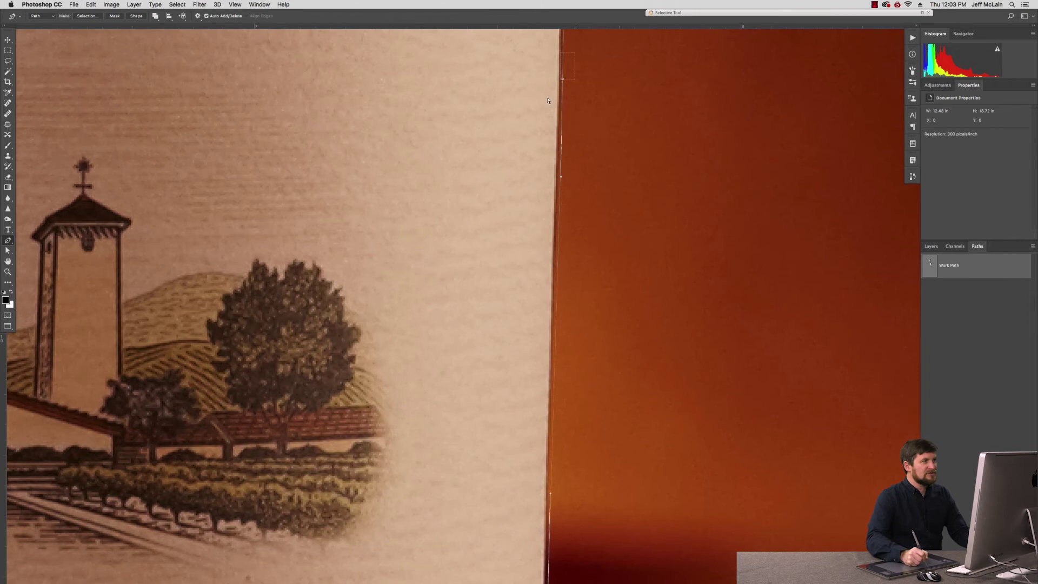
{"action": "left_click_drag", "start_coordinate": [562, 83], "coordinate": [560, 85]}
{"action": "left_click_drag", "start_coordinate": [584, 456], "coordinate": [584, 185]}
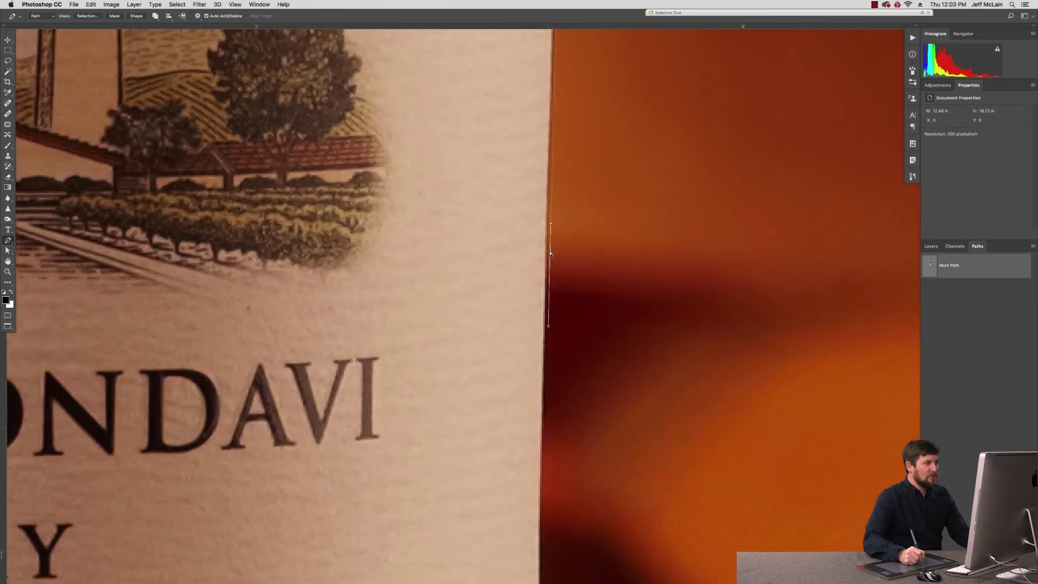
Add a smooth anchor on the label's right edge beside the winery name and extend its upper handle along the outline
{"action": "left_click", "coordinate": [542, 446]}
{"action": "left_click", "coordinate": [549, 129]}
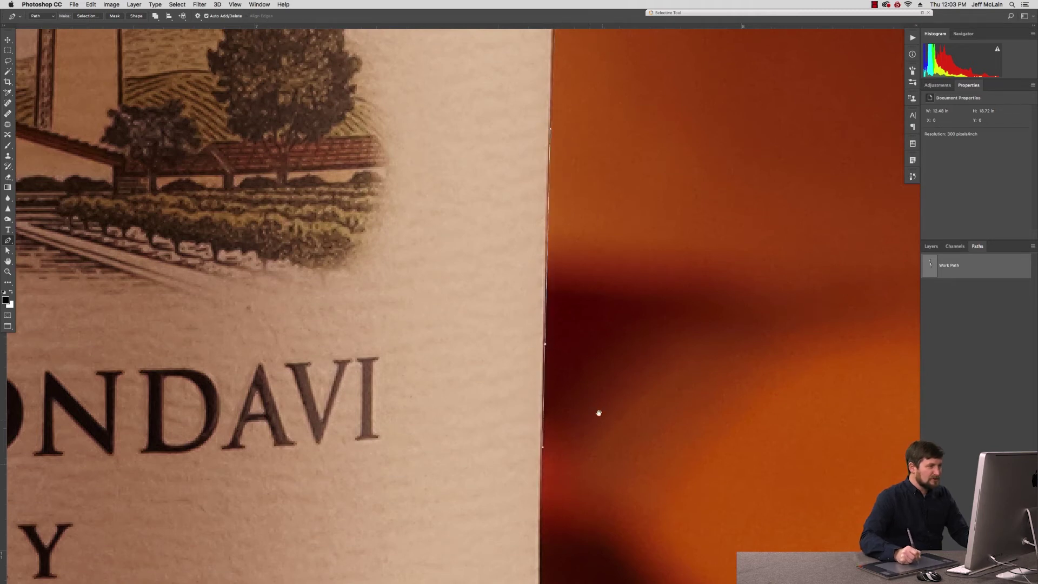
{"action": "left_click_drag", "start_coordinate": [599, 412], "coordinate": [614, 153]}
{"action": "left_click", "coordinate": [548, 468]}
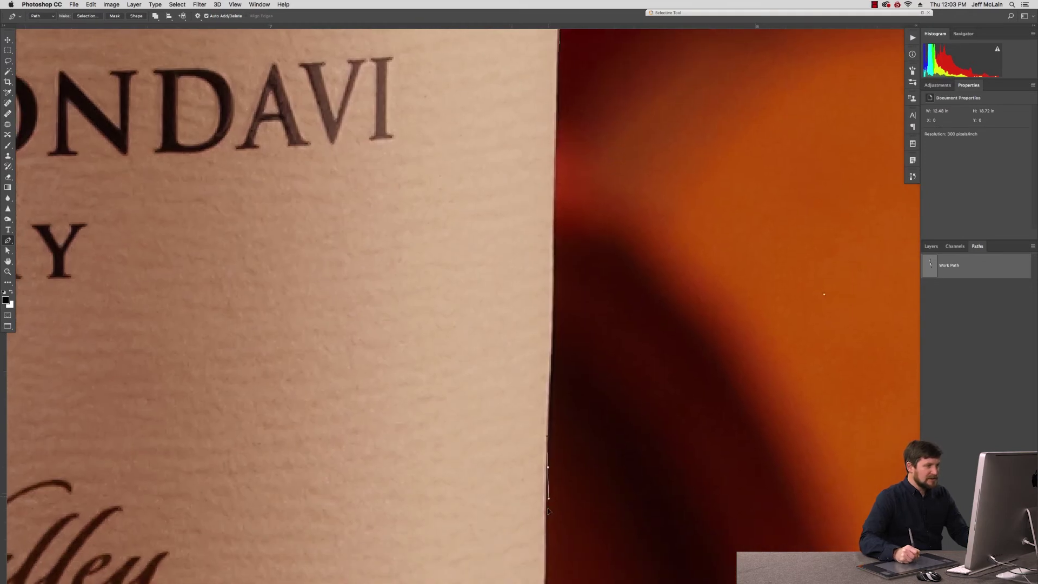
{"action": "left_click_drag", "start_coordinate": [550, 407], "coordinate": [556, 359]}
{"action": "key", "text": "alt+super+z"}
{"action": "key", "text": "alt+super+z"}
Remove the lower handle of the anchor beside the winery name and add a smooth anchor lower on the label's right edge
{"action": "left_click_drag", "start_coordinate": [571, 101], "coordinate": [570, 174]}
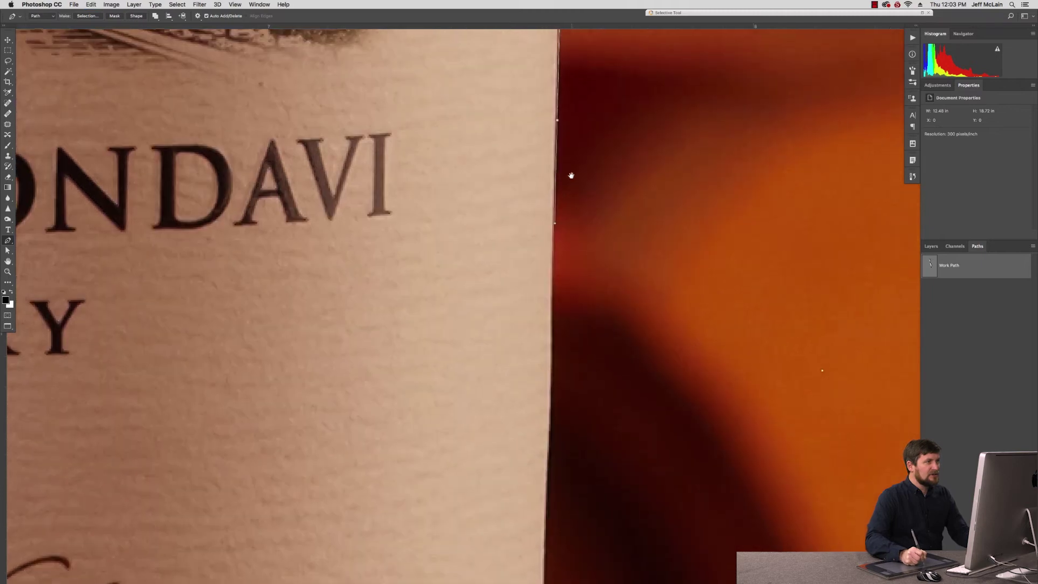
{"action": "left_click", "coordinate": [557, 116], "text": "alt"}
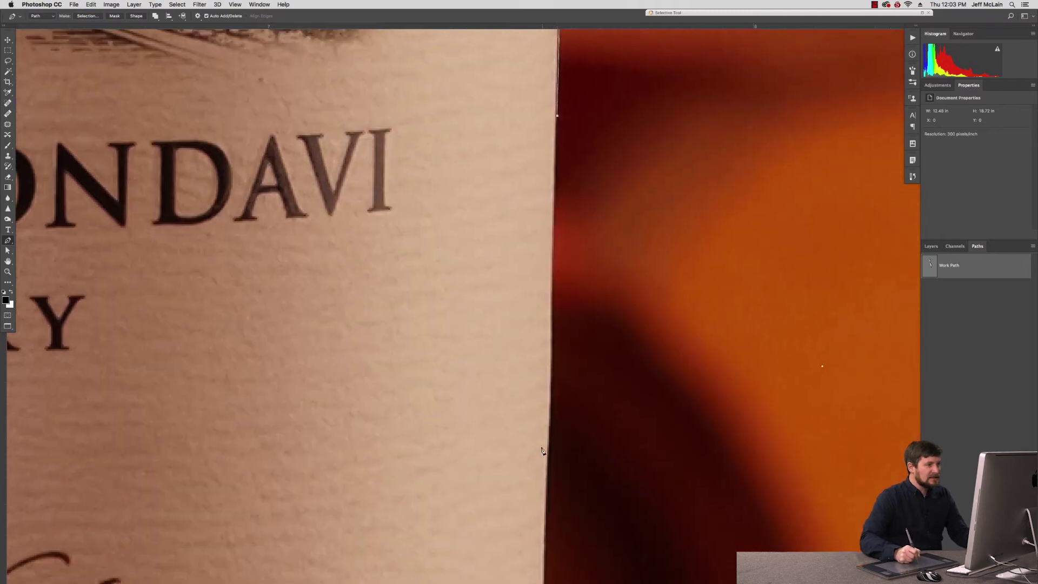
{"action": "left_click_drag", "start_coordinate": [546, 480], "coordinate": [543, 549]}
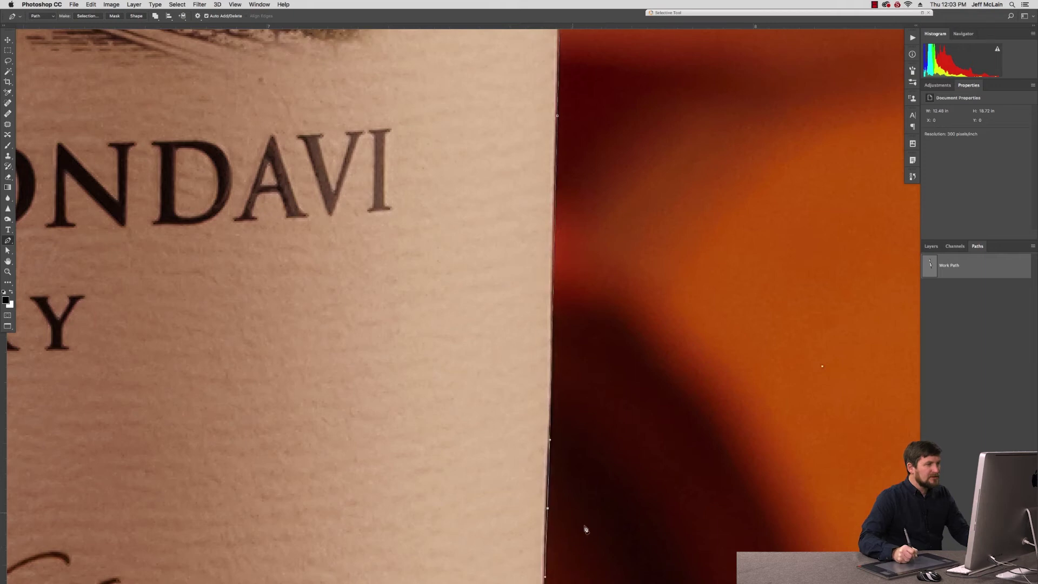
Add a smooth anchor on the label's right edge beside the embossed seal and adjust its upper curve to the outline
{"action": "scroll", "coordinate": [546, 483], "scroll_direction": "down", "scroll_amount": 10}
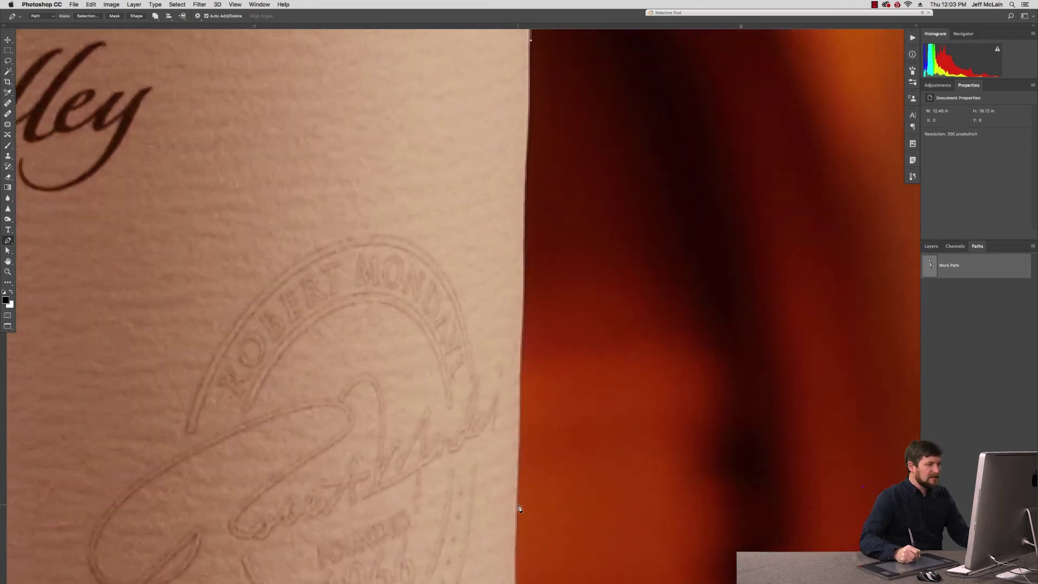
{"action": "left_click", "coordinate": [519, 508]}
{"action": "scroll", "coordinate": [518, 541], "scroll_direction": "down", "scroll_amount": 5}
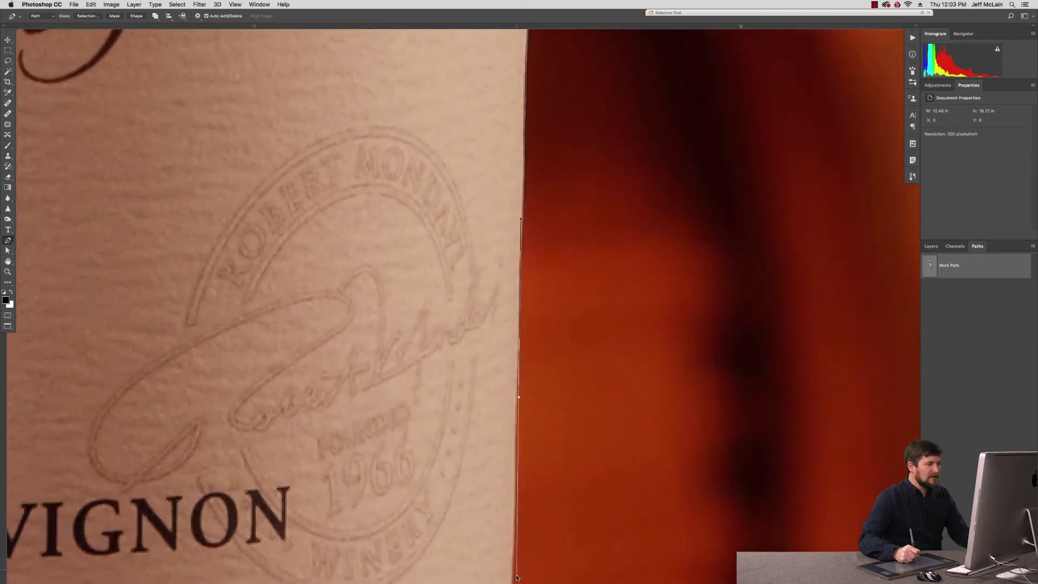
{"action": "left_click_drag", "start_coordinate": [517, 576], "coordinate": [516, 575]}
{"action": "left_click", "coordinate": [524, 188]}
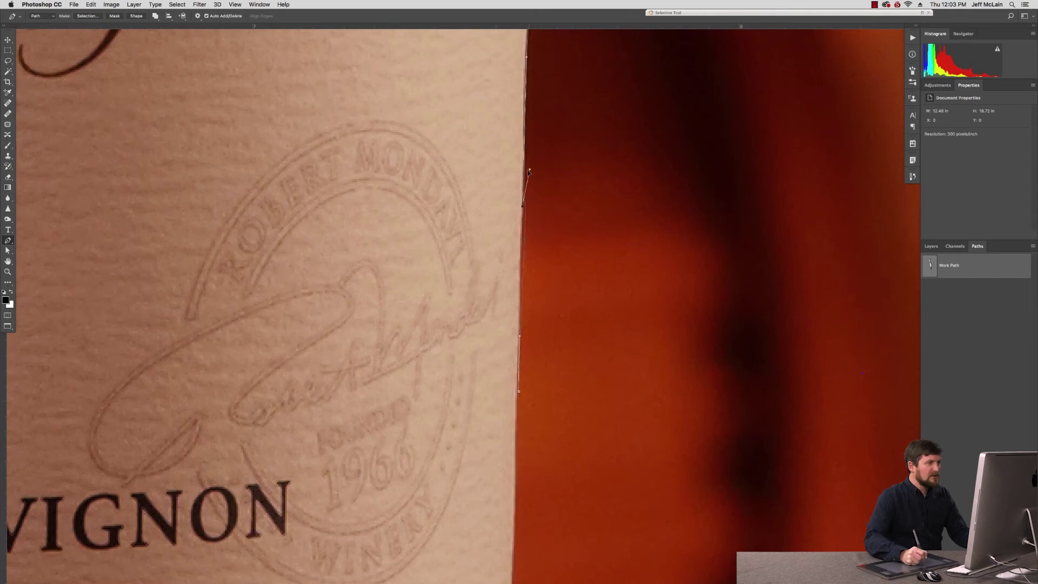
{"action": "key", "text": "super+z"}
{"action": "left_click_drag", "start_coordinate": [522, 207], "coordinate": [525, 192]}
Add a curve anchor at the left end of the bottle's bottom edge and shorten its outgoing handle
{"action": "scroll", "coordinate": [579, 361], "scroll_direction": "down", "scroll_amount": 5}
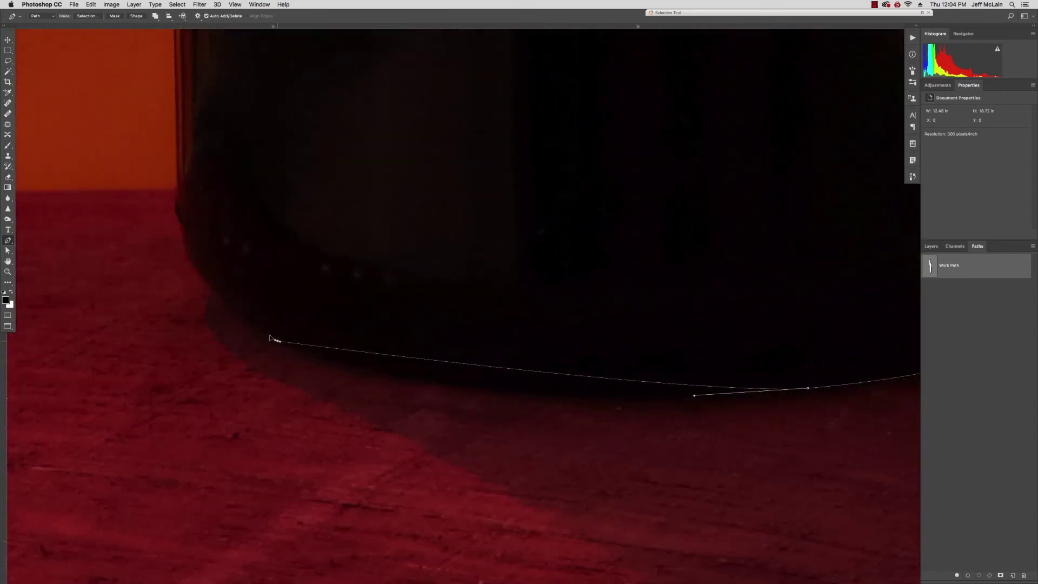
{"action": "left_click_drag", "start_coordinate": [275, 339], "coordinate": [44, 260]}
{"action": "left_click_drag", "start_coordinate": [44, 259], "coordinate": [228, 316], "text": "alt"}
Continue the path around the bottle's rounded lower left corner and up onto its left side
{"action": "left_click_drag", "start_coordinate": [632, 334], "coordinate": [666, 425]}
{"action": "left_click_drag", "start_coordinate": [205, 296], "coordinate": [208, 278]}
{"action": "left_click_drag", "start_coordinate": [352, 436], "coordinate": [351, 426]}
{"action": "left_click", "coordinate": [352, 404]}
Add a smooth anchor on the bottle's left shoulder and adjust the shoulder curve to follow the outline
{"action": "scroll", "coordinate": [352, 407], "scroll_direction": "up", "scroll_amount": 12}
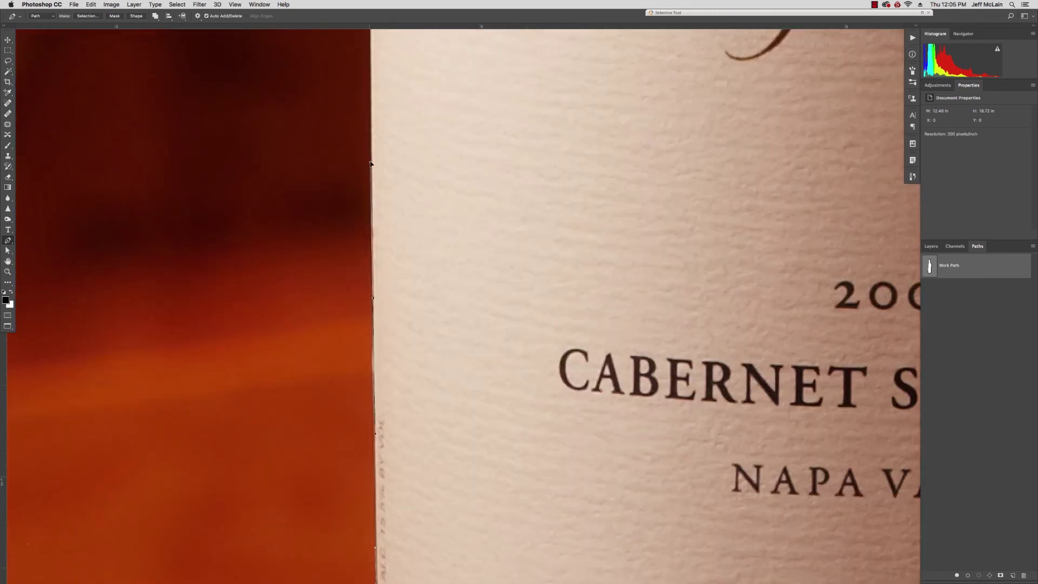
{"action": "scroll", "coordinate": [417, 109], "scroll_direction": "up", "scroll_amount": 5}
{"action": "scroll", "coordinate": [567, 189], "scroll_direction": "up", "scroll_amount": 15}
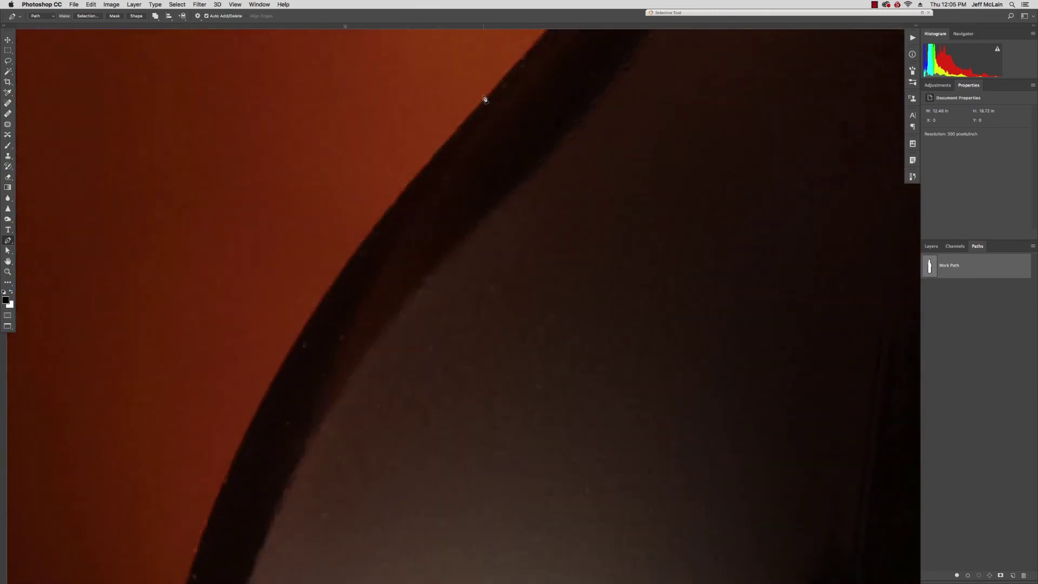
{"action": "left_click_drag", "start_coordinate": [483, 98], "coordinate": [523, 54]}
{"action": "key", "text": "super+minus"}
{"action": "key", "text": "super+minus"}
{"action": "left_click_drag", "start_coordinate": [289, 302], "coordinate": [290, 276], "text": "super"}
Trace the left shoulder-to-neck transition with two smooth anchors and extend the upper anchor's lower handle to match the curve
{"action": "left_click_drag", "start_coordinate": [594, 54], "coordinate": [401, 419]}
{"action": "left_click_drag", "start_coordinate": [370, 379], "coordinate": [390, 355]}
{"action": "left_click_drag", "start_coordinate": [434, 169], "coordinate": [435, 151]}
{"action": "left_click_drag", "start_coordinate": [431, 188], "coordinate": [423, 328], "text": "alt"}
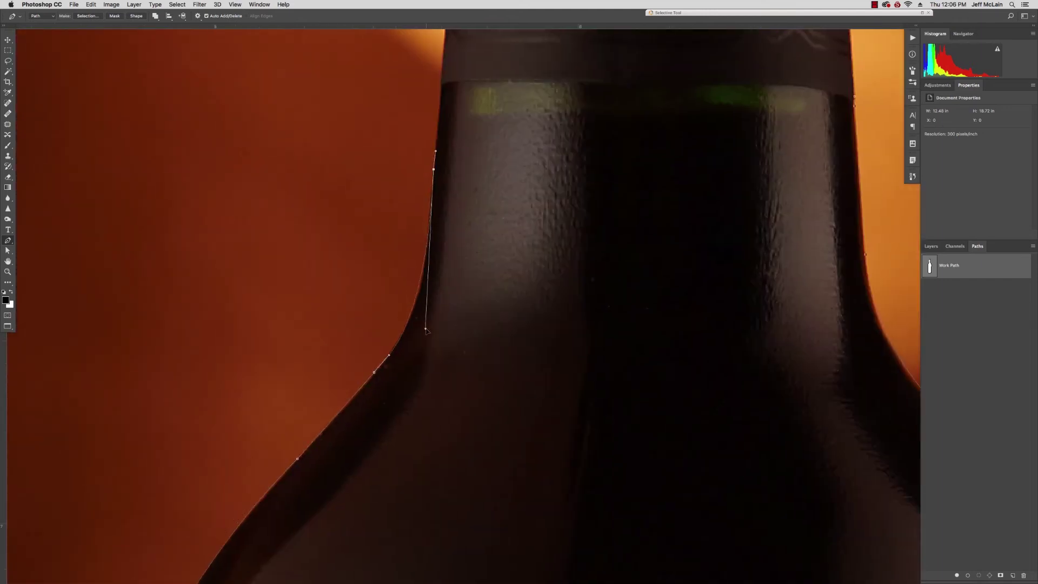
{"action": "left_click", "coordinate": [416, 298]}
Add a smooth anchor farther up the left side of the neck and lengthen its lower handle along the outline
{"action": "left_click_drag", "start_coordinate": [449, 72], "coordinate": [419, 368]}
{"action": "left_click_drag", "start_coordinate": [433, 90], "coordinate": [432, 68]}
{"action": "left_click_drag", "start_coordinate": [434, 111], "coordinate": [431, 246], "text": "alt"}
Trace the ridge on the left side of the bottle's cap with a smooth anchor and shape the curve below it
{"action": "left_click_drag", "start_coordinate": [465, 103], "coordinate": [554, 432]}
{"action": "key", "text": "super+plus"}
{"action": "key", "text": "super+plus"}
{"action": "key", "text": "super+plus"}
{"action": "key", "text": "super+plus"}
{"action": "left_click_drag", "start_coordinate": [505, 199], "coordinate": [505, 153]}
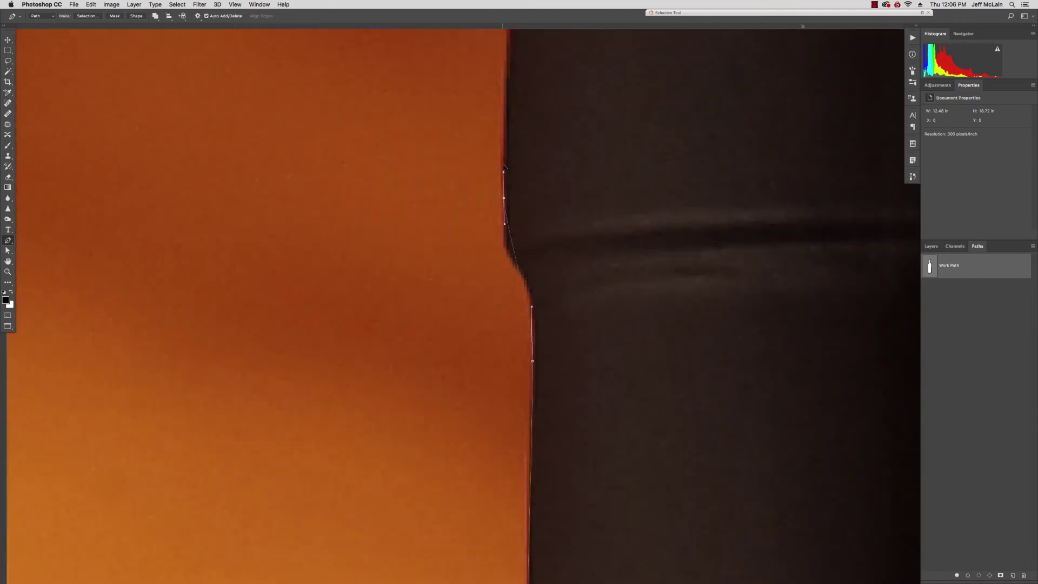
{"action": "left_click_drag", "start_coordinate": [536, 303], "coordinate": [424, 567], "text": "alt"}
Trace the bottle's top left corner, close the path along the top edge and fit the whole image in view
{"action": "left_click_drag", "start_coordinate": [449, 161], "coordinate": [493, 151]}
{"action": "left_click", "coordinate": [518, 151]}
{"action": "key", "text": "super+minus"}
{"action": "key", "text": "super+minus"}
{"action": "key", "text": "super+0"}
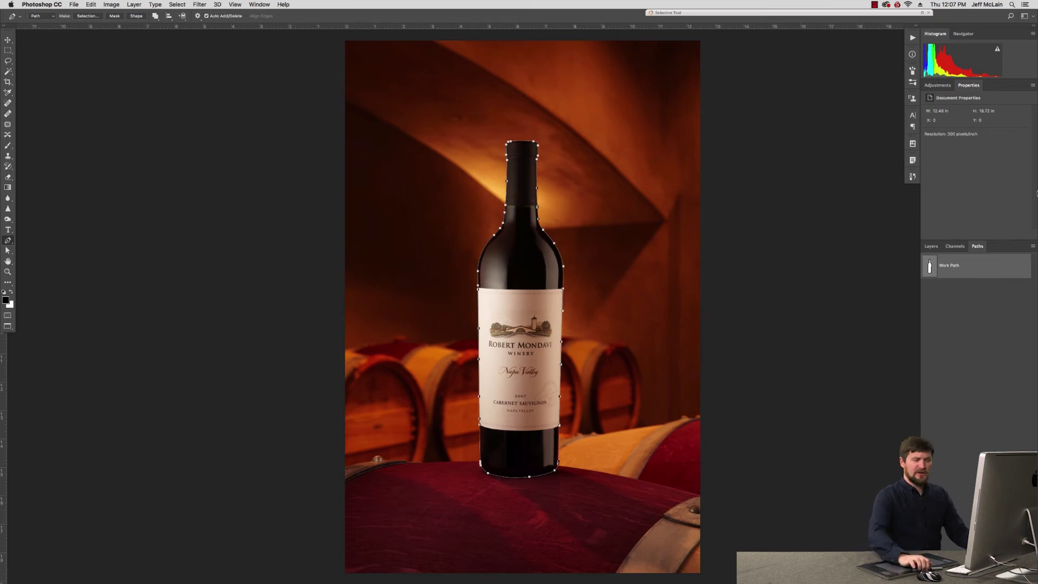
Save the work path as Path 1, load it as a selection and show the layers
{"action": "double_click", "coordinate": [954, 266]}
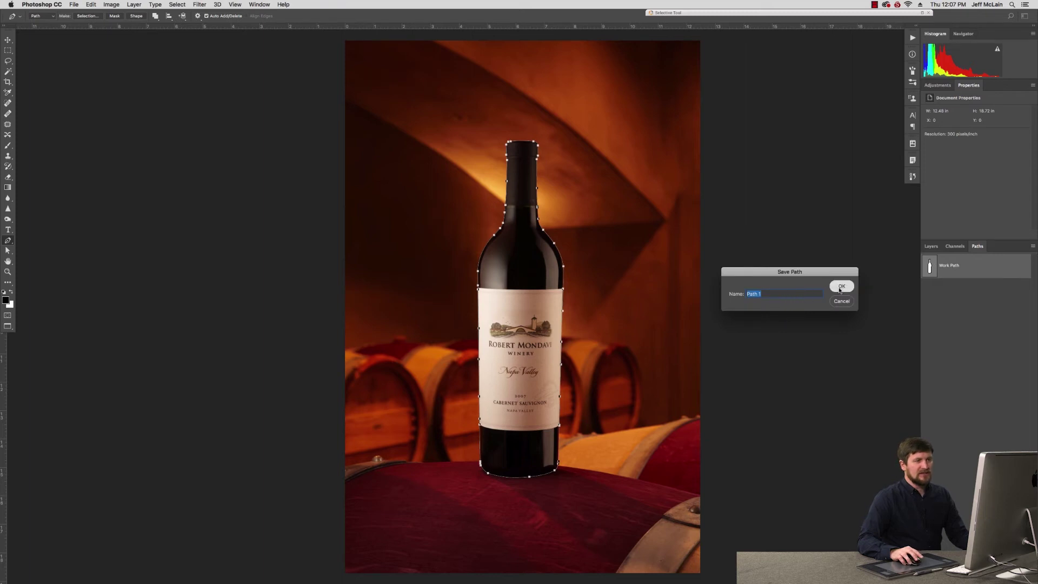
{"action": "left_click", "coordinate": [841, 288]}
{"action": "left_click", "coordinate": [930, 268], "text": "super"}
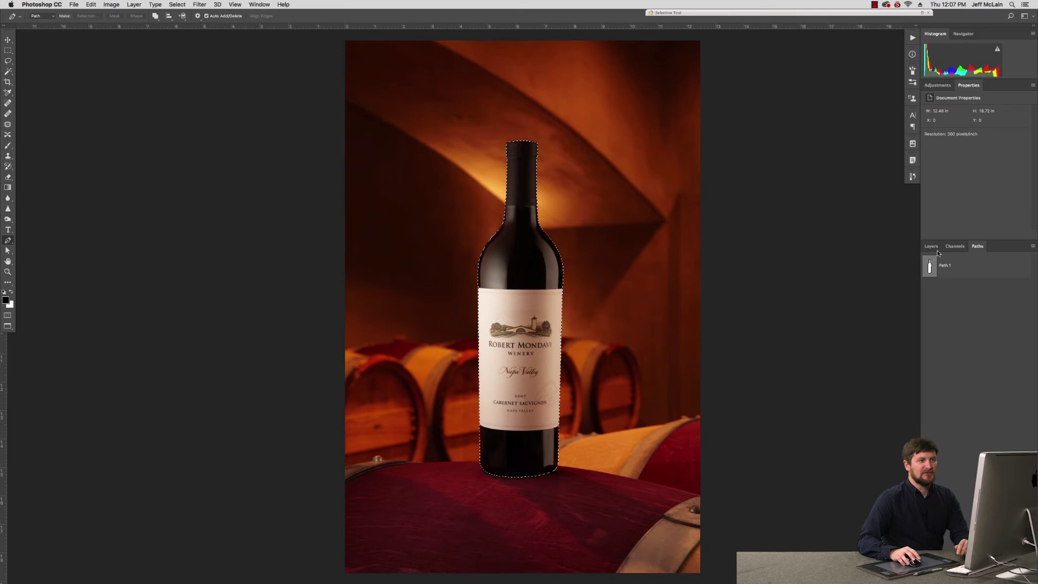
{"action": "left_click", "coordinate": [929, 245]}
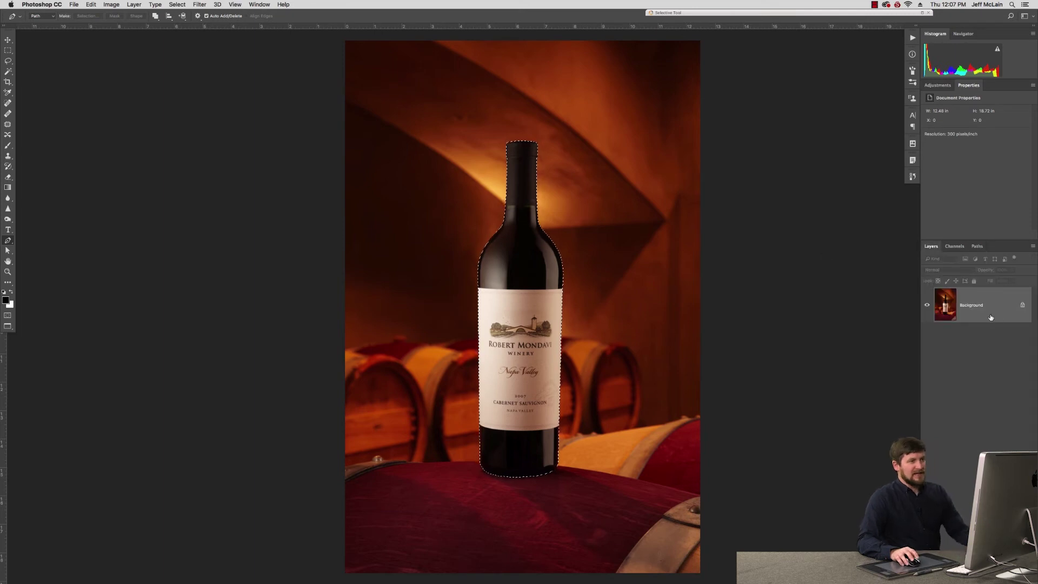
{"action": "key", "text": "super+d"}
{"action": "left_click_drag", "start_coordinate": [634, 293], "coordinate": [586, 290]}
{"action": "key", "text": "super+shift+d"}
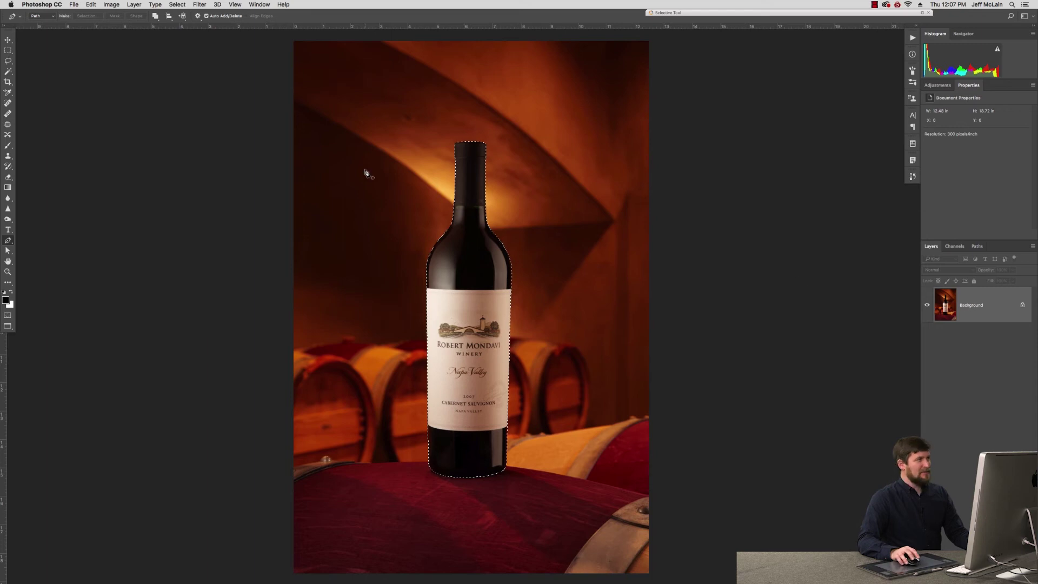
Feather the bottle selection with a radius of .5 pixels
{"action": "left_click", "coordinate": [176, 4]}
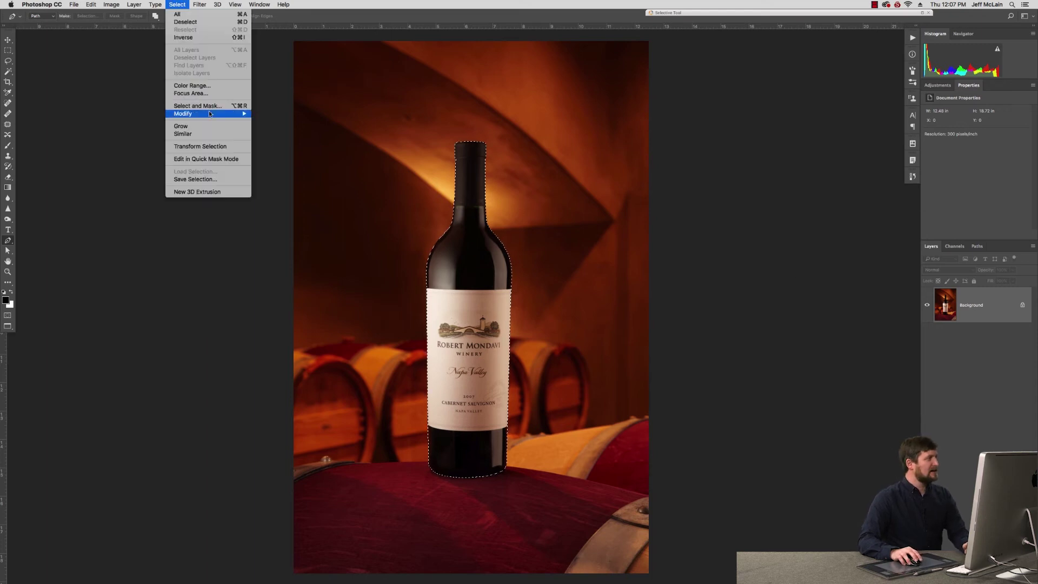
{"action": "mouse_move", "coordinate": [227, 113]}
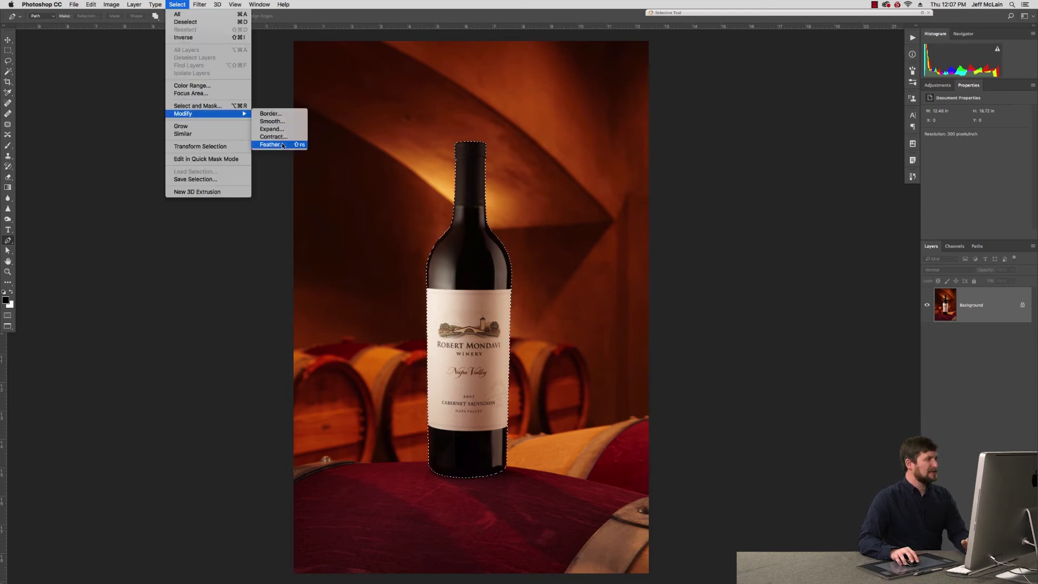
{"action": "left_click", "coordinate": [283, 144]}
{"action": "type", "text": "5"}
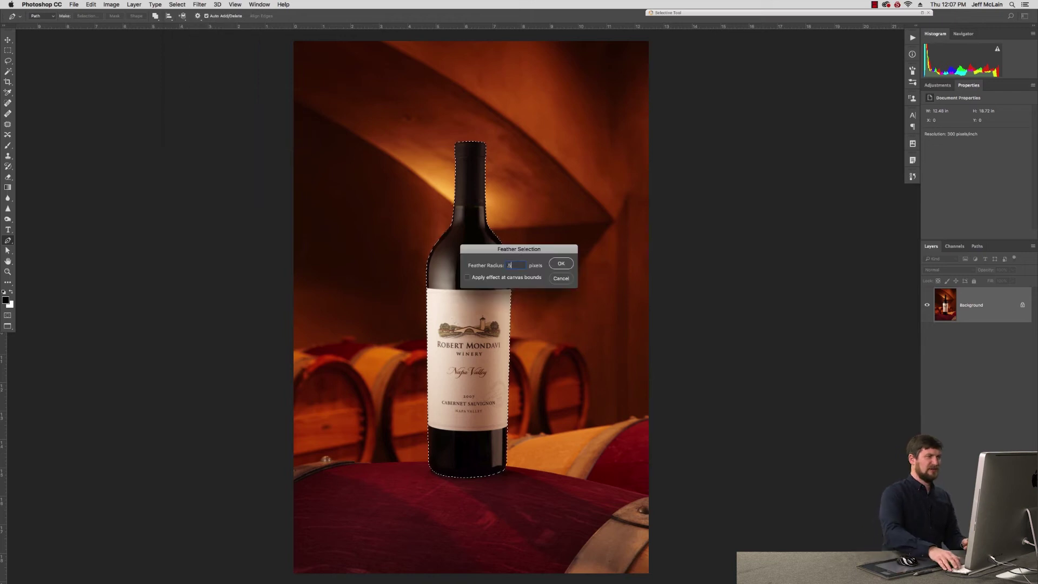
{"action": "key", "text": "Return"}
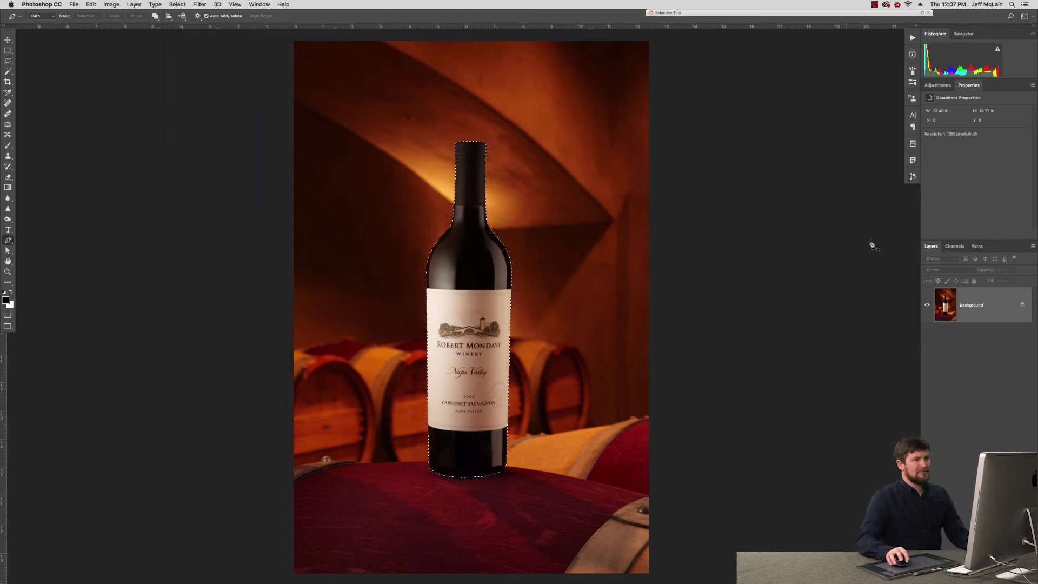
Copy the selected bottle to a new layer with Layer Via Copy and duplicate that layer
{"action": "left_click", "coordinate": [134, 5]}
{"action": "mouse_move", "coordinate": [141, 15]}
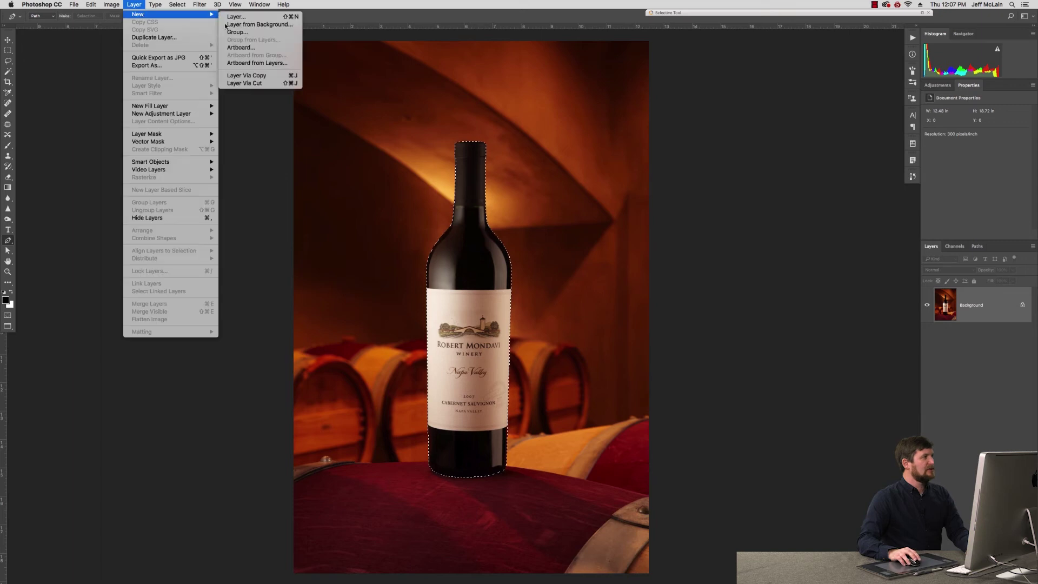
{"action": "left_click", "coordinate": [260, 76]}
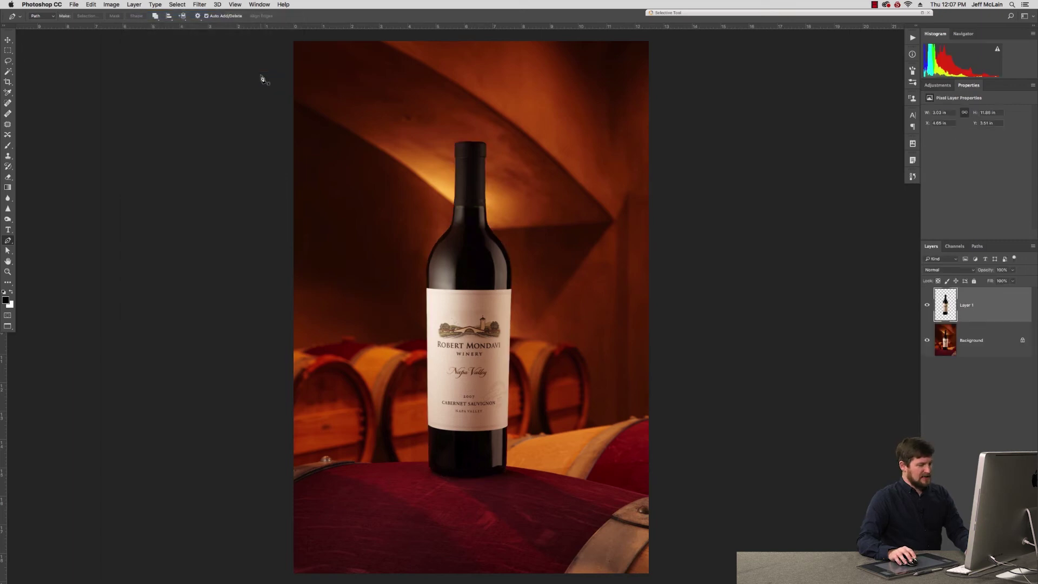
{"action": "key", "text": "super+j"}
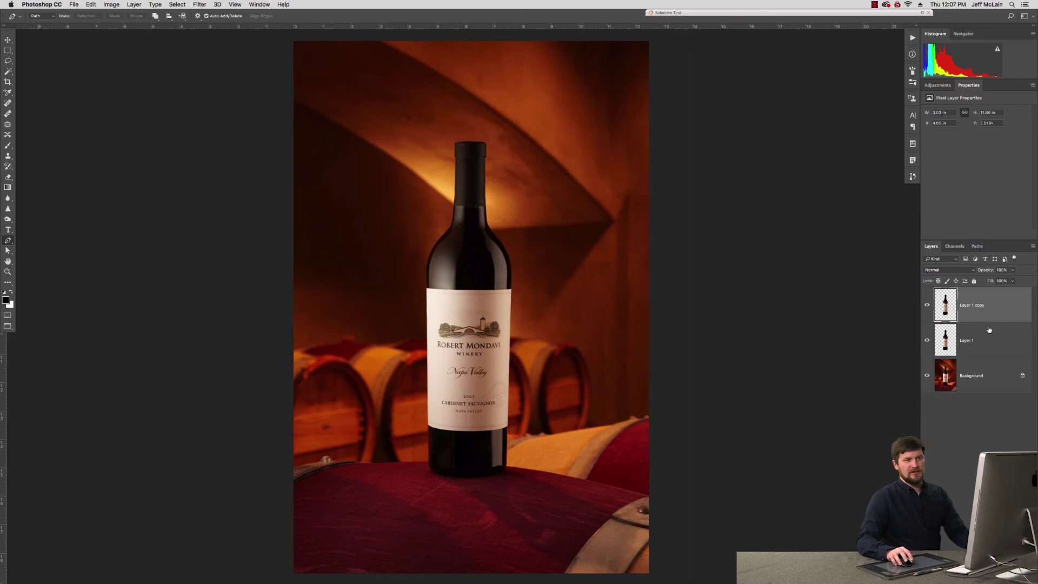
Fill the lower bottle layer, Layer 1, entirely with white as a backdrop
{"action": "left_click", "coordinate": [998, 339]}
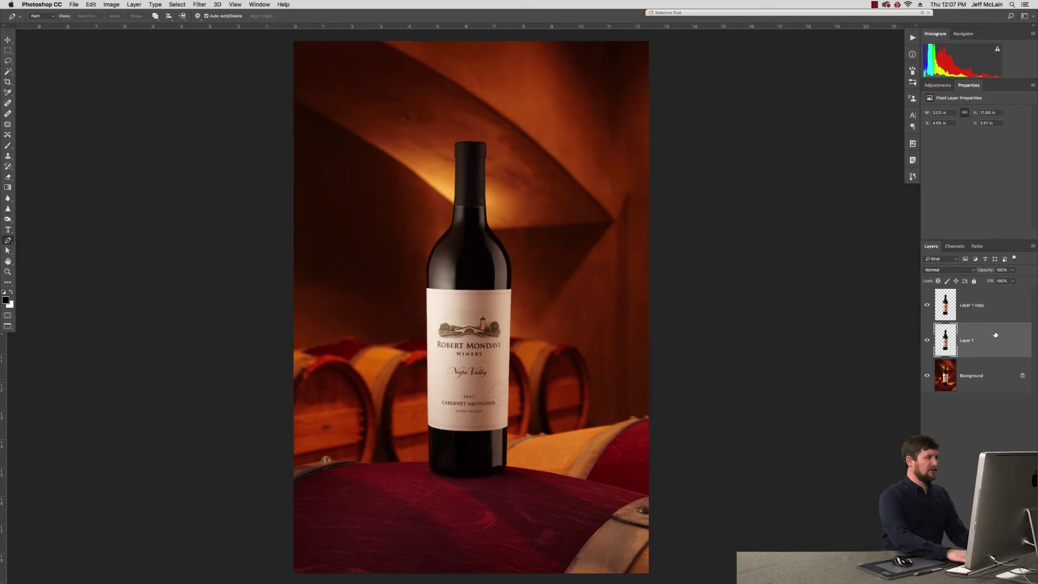
{"action": "key", "text": "alt+BackSpace"}
{"action": "key", "text": "super+z"}
{"action": "key", "text": "super+BackSpace"}
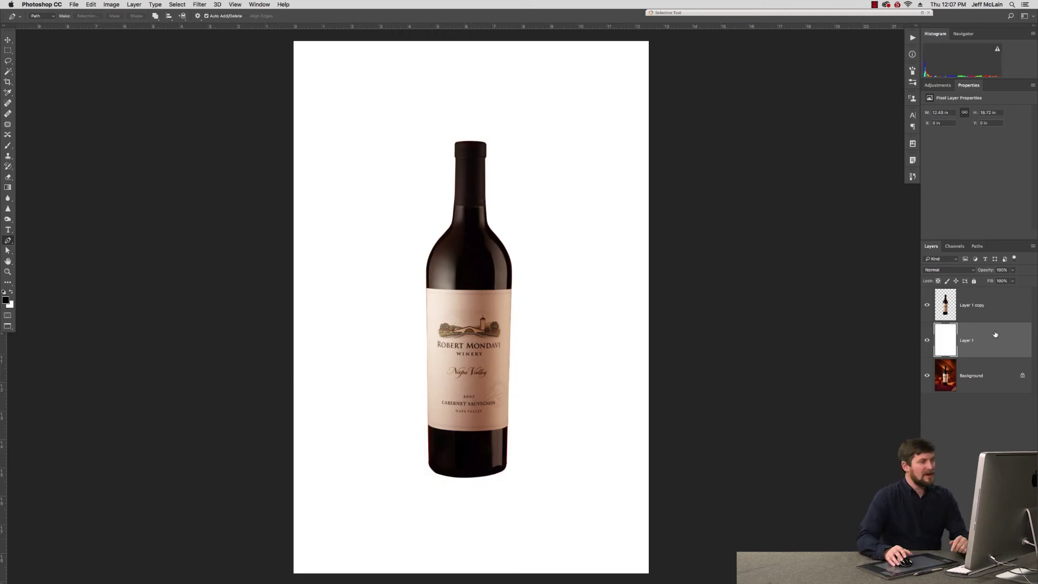
Duplicate the bottle cutout layer above the white layer
{"action": "left_click", "coordinate": [955, 312]}
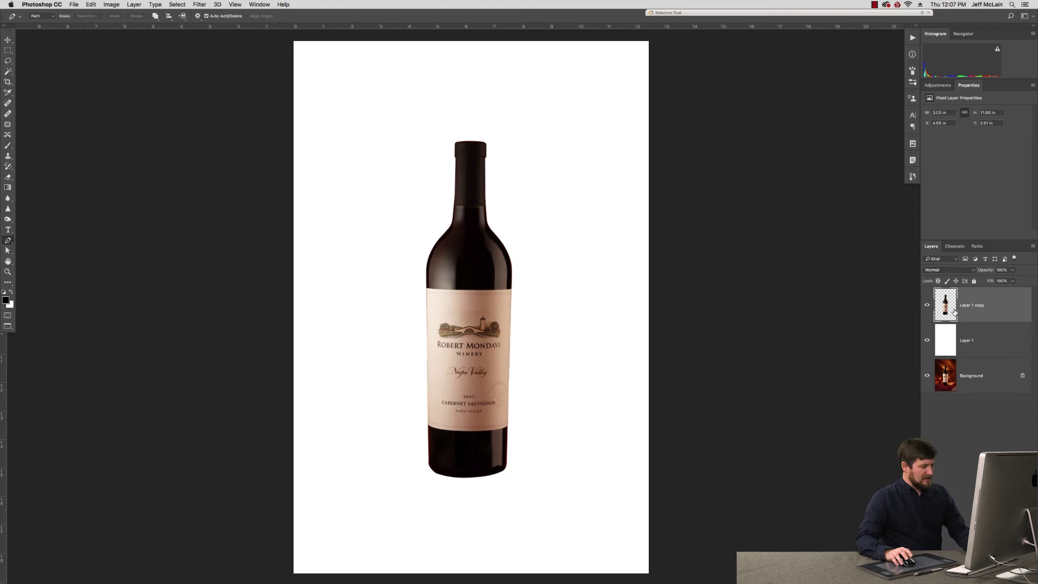
{"action": "key", "text": "super+j"}
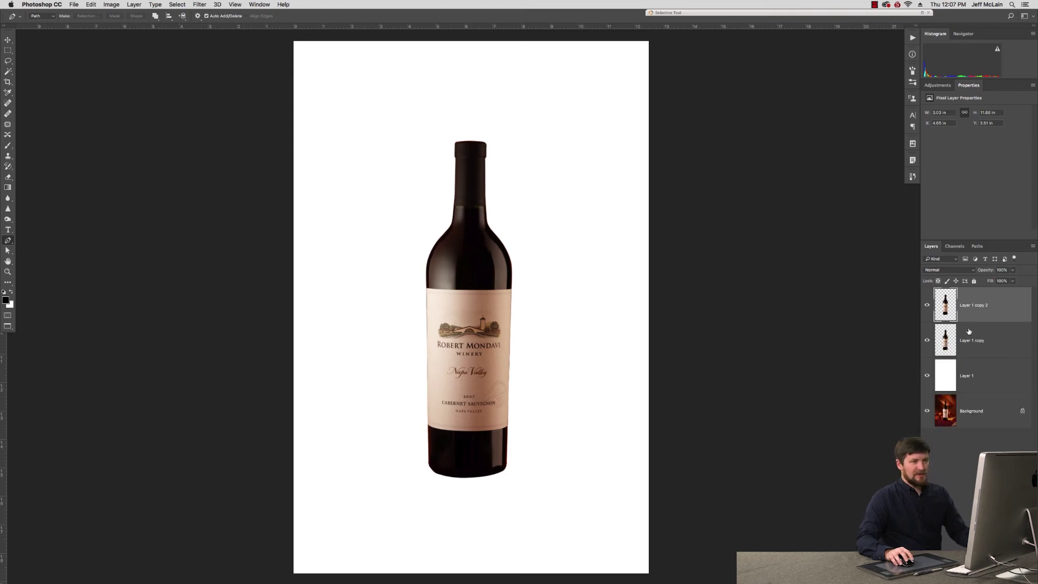
Flip the lower bottle copy vertically and move it down until its base meets the upright bottle's base
{"action": "left_click", "coordinate": [960, 339]}
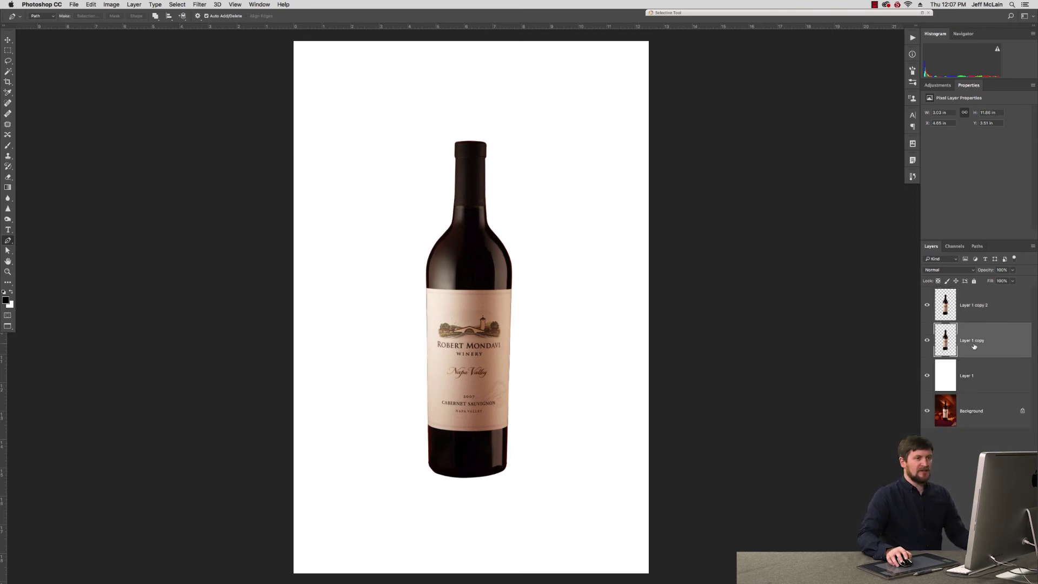
{"action": "left_click", "coordinate": [87, 3]}
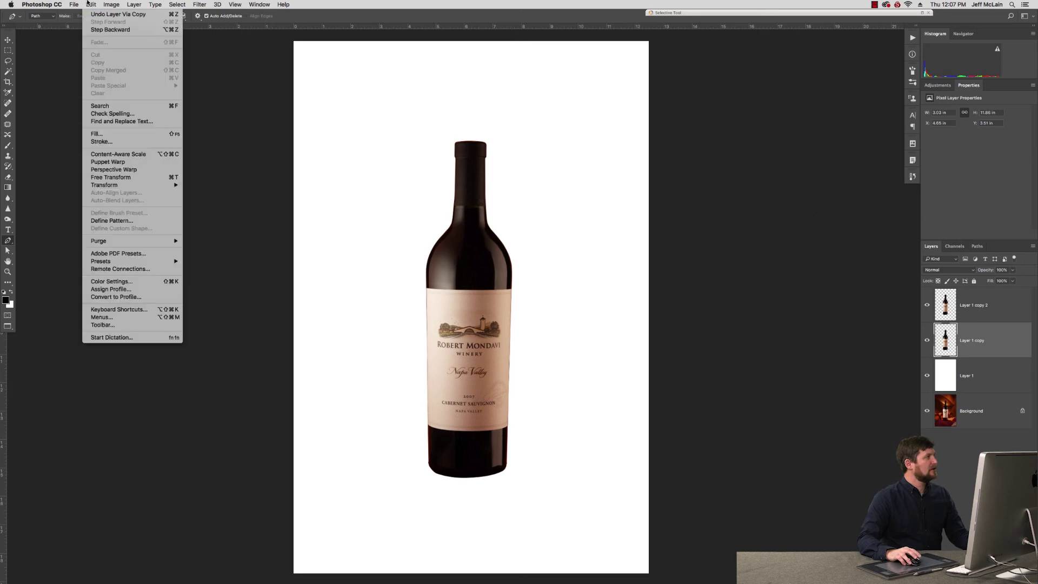
{"action": "mouse_move", "coordinate": [124, 187]}
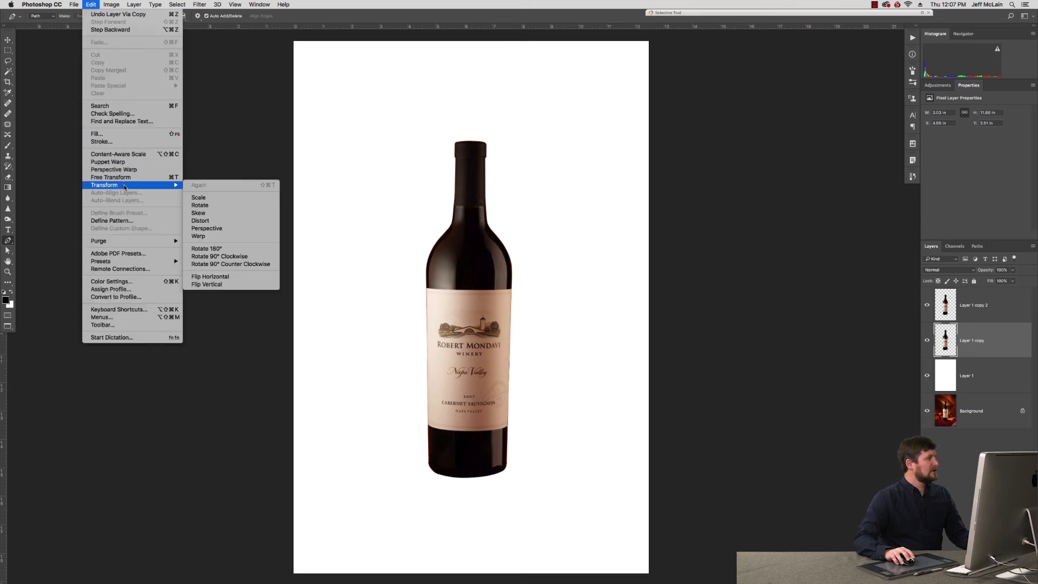
{"action": "left_click", "coordinate": [236, 285]}
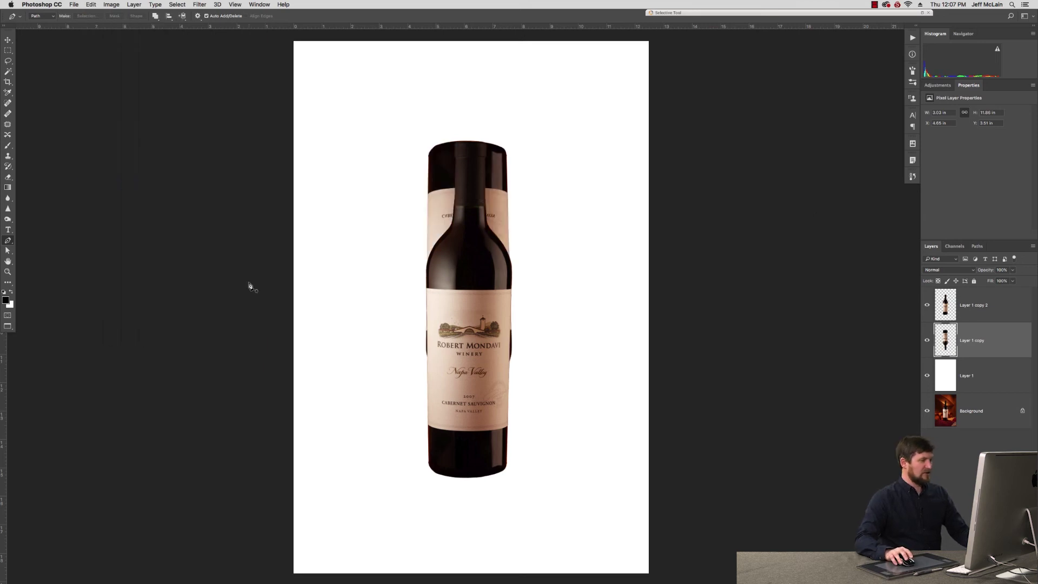
{"action": "key", "text": "v"}
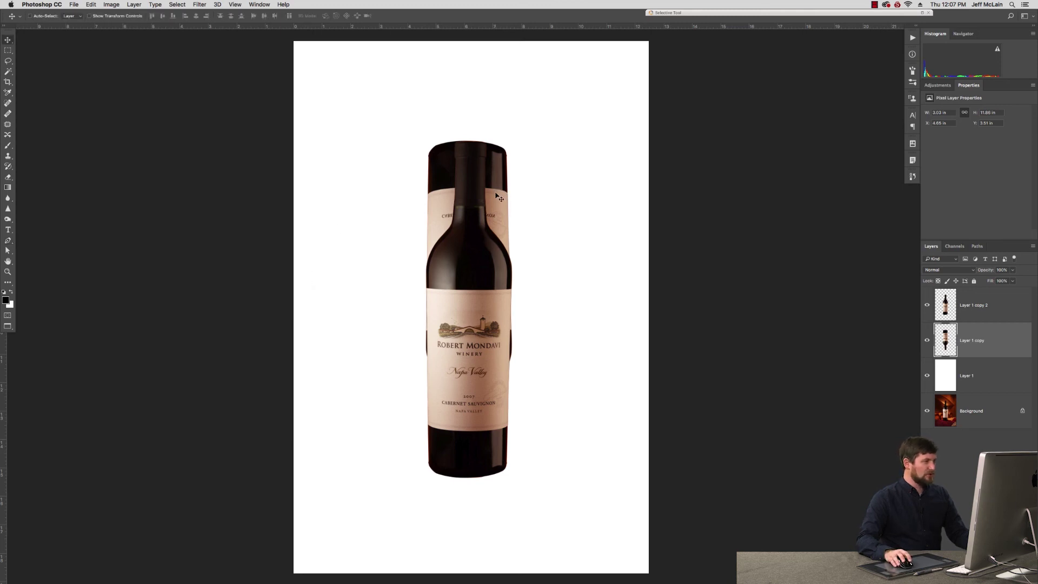
{"action": "left_click_drag", "start_coordinate": [498, 197], "coordinate": [488, 521]}
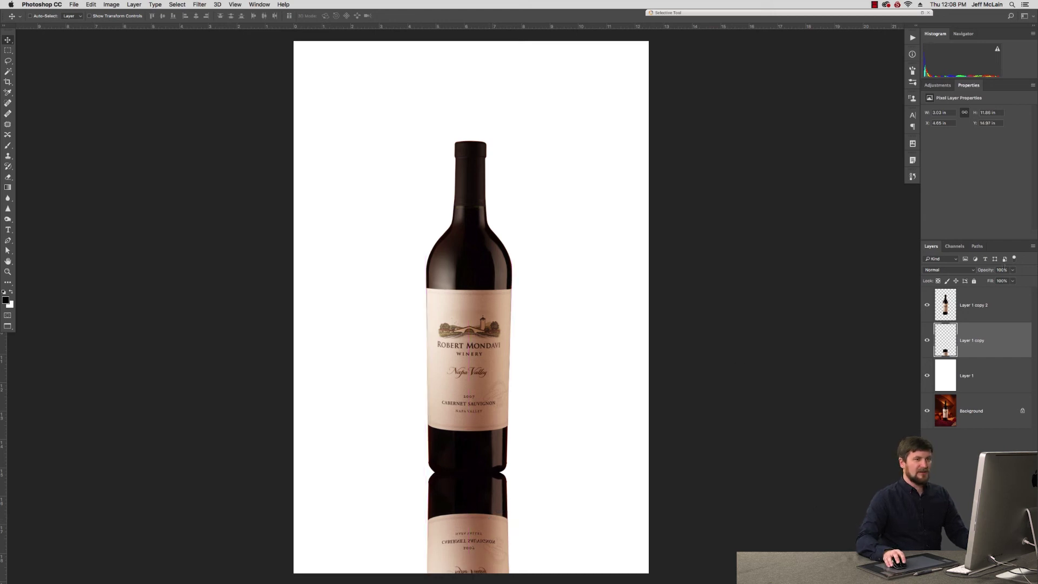
Reduce the flipped bottle copy's opacity to 15% and move it slightly down beneath the upright bottle's base
{"action": "key", "text": "1"}
{"action": "key", "text": "5"}
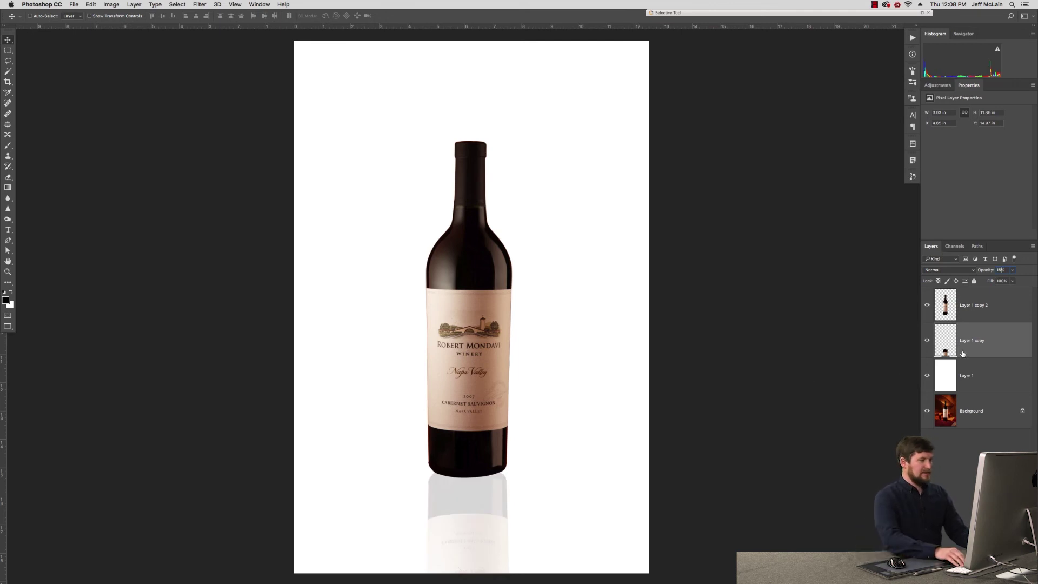
{"action": "key", "text": "0"}
{"action": "key", "text": "0"}
{"action": "key", "text": "2"}
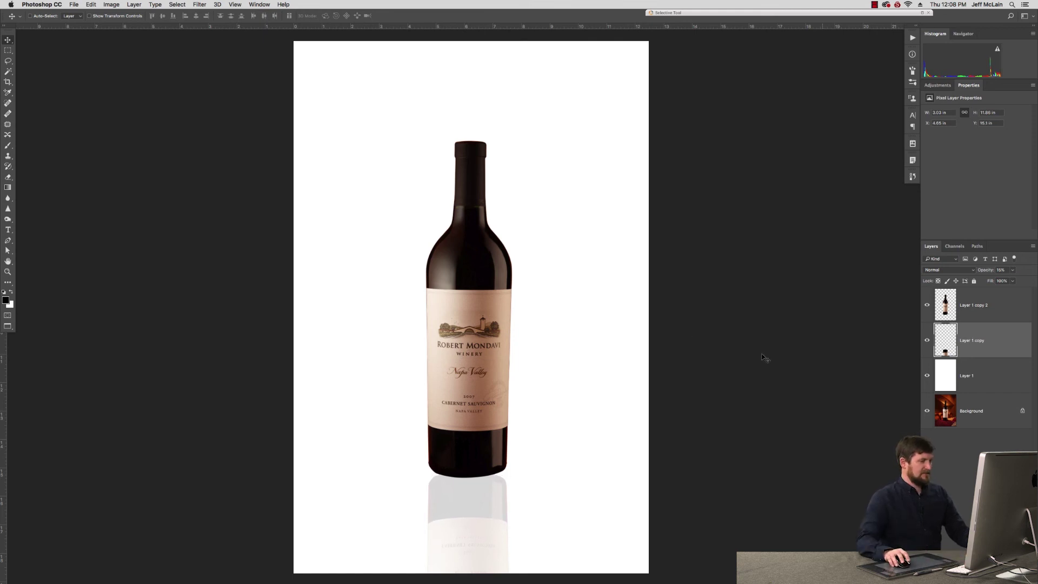
Crop the canvas closer around the upright bottle, keeping a short strip of its reflection beneath the base
{"action": "key", "text": "alt+bracketright"}
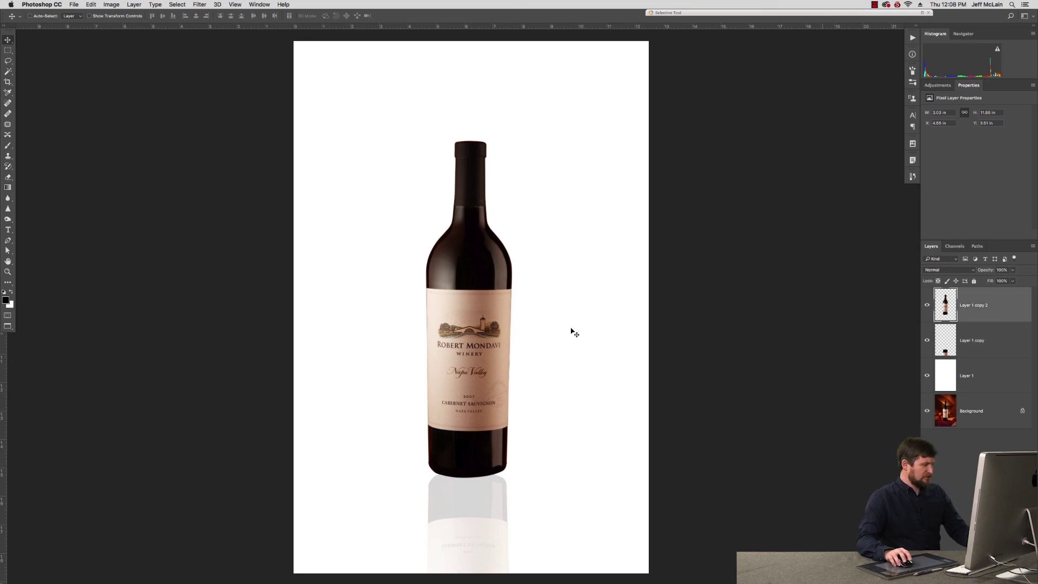
{"action": "key", "text": "c"}
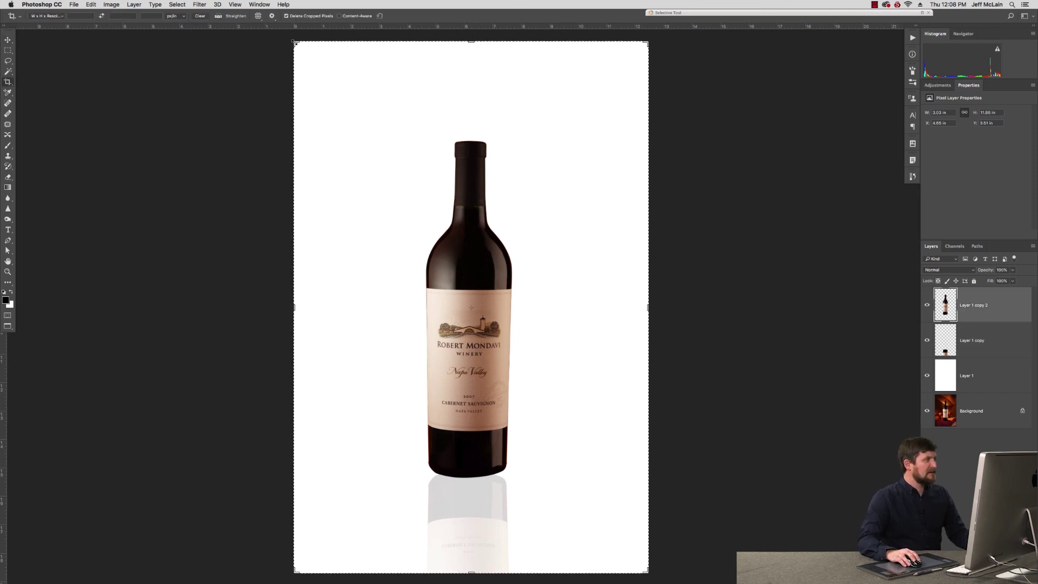
{"action": "left_click_drag", "start_coordinate": [295, 41], "coordinate": [349, 140]}
{"action": "left_click_drag", "start_coordinate": [505, 256], "coordinate": [504, 241]}
{"action": "key", "text": "Return"}
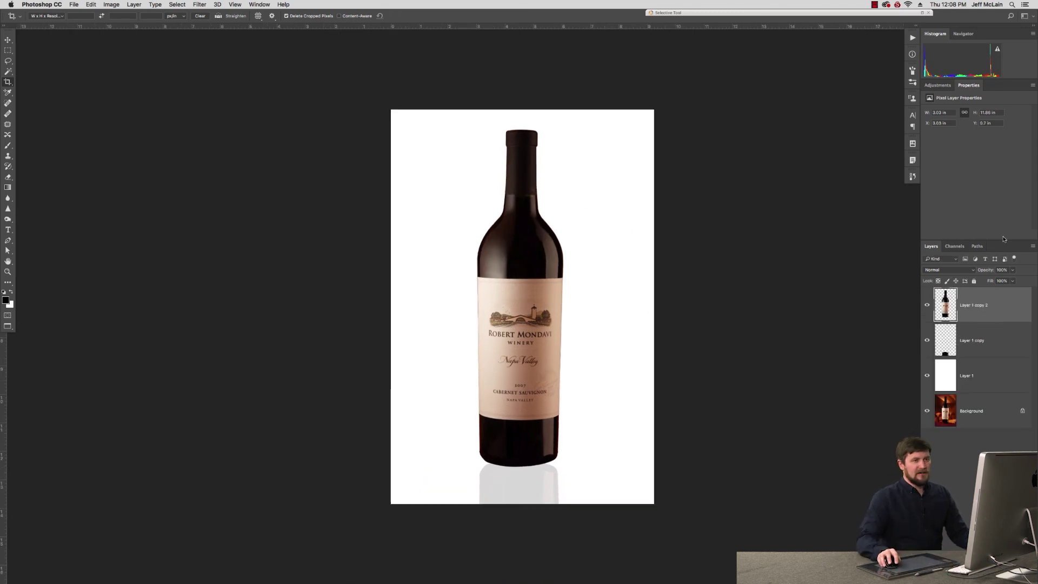
Load the saved Path 1 as a selection around the bottle, deselect it and return to the layer list
{"action": "left_click", "coordinate": [977, 247]}
{"action": "left_click", "coordinate": [935, 269]}
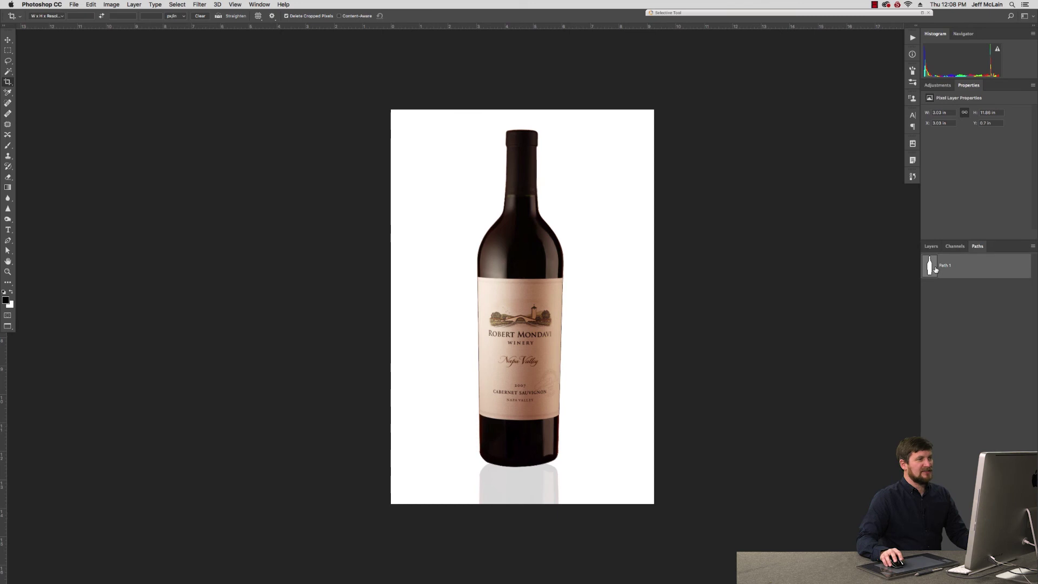
{"action": "left_click", "coordinate": [931, 272], "text": "super"}
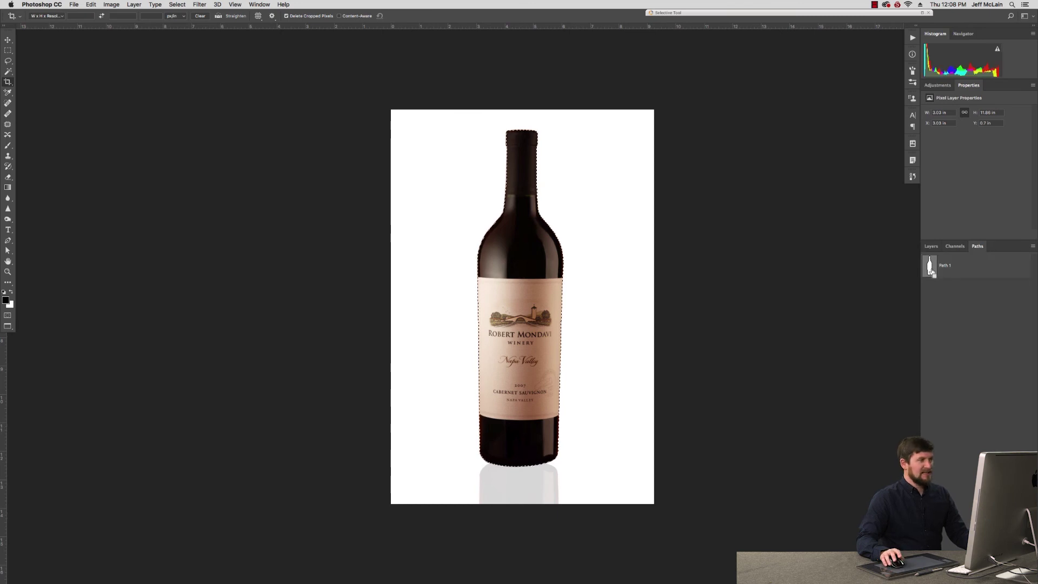
{"action": "key", "text": "super+d"}
{"action": "left_click", "coordinate": [931, 246]}
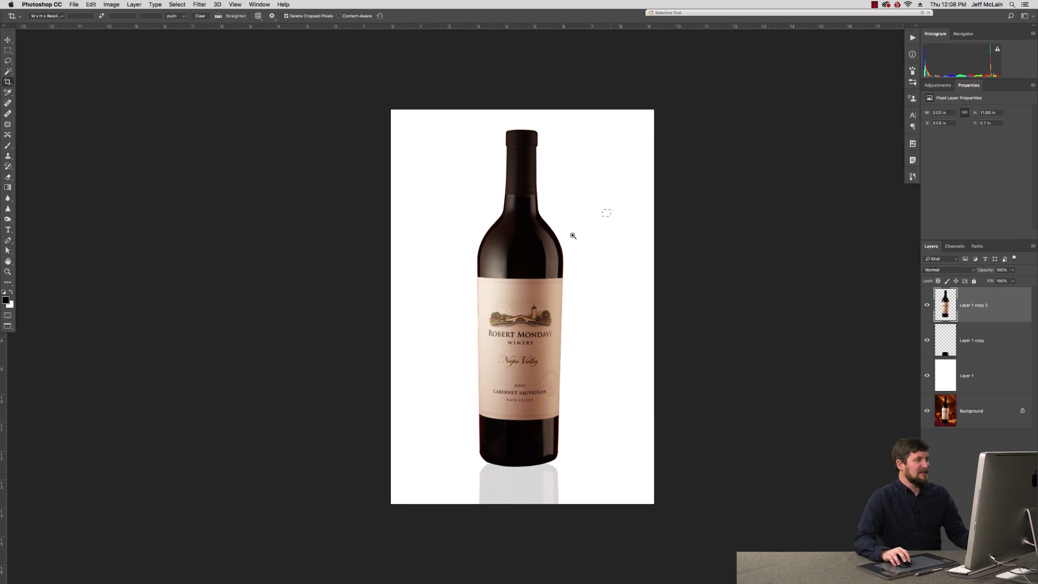
Examine the bottle's cutout edges close up along the label, shoulders and neck, and return to the full image
{"action": "left_click_drag", "start_coordinate": [572, 235], "coordinate": [427, 307]}
{"action": "left_click_drag", "start_coordinate": [501, 316], "coordinate": [495, 221]}
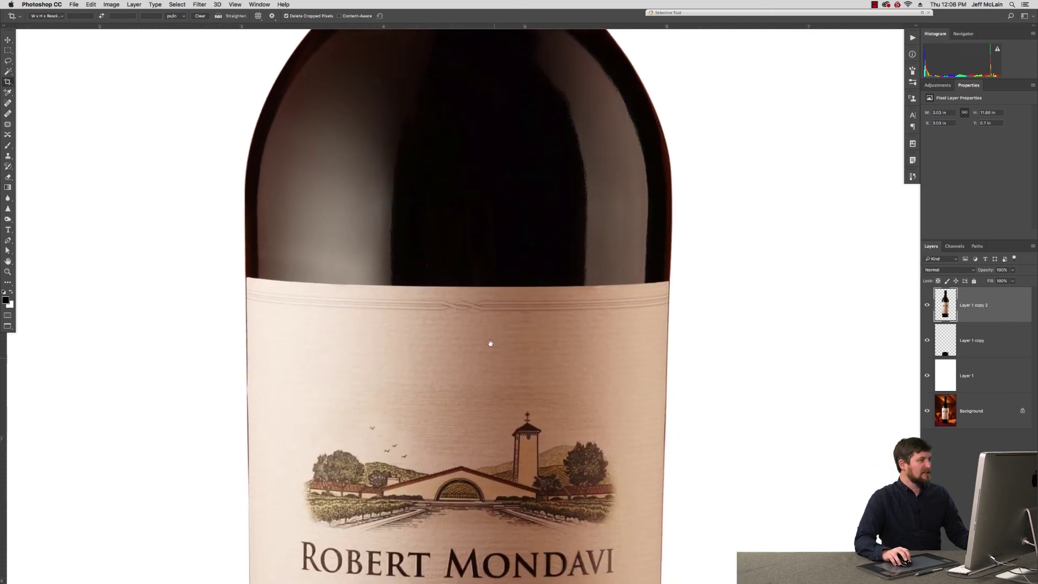
{"action": "left_click_drag", "start_coordinate": [490, 343], "coordinate": [477, 404]}
{"action": "left_click_drag", "start_coordinate": [463, 225], "coordinate": [442, 412]}
{"action": "mouse_move", "coordinate": [448, 311]}
{"action": "left_mouse_down"}
{"action": "mouse_move", "coordinate": [449, 340]}
{"action": "mouse_move", "coordinate": [453, 326]}
{"action": "left_mouse_up"}
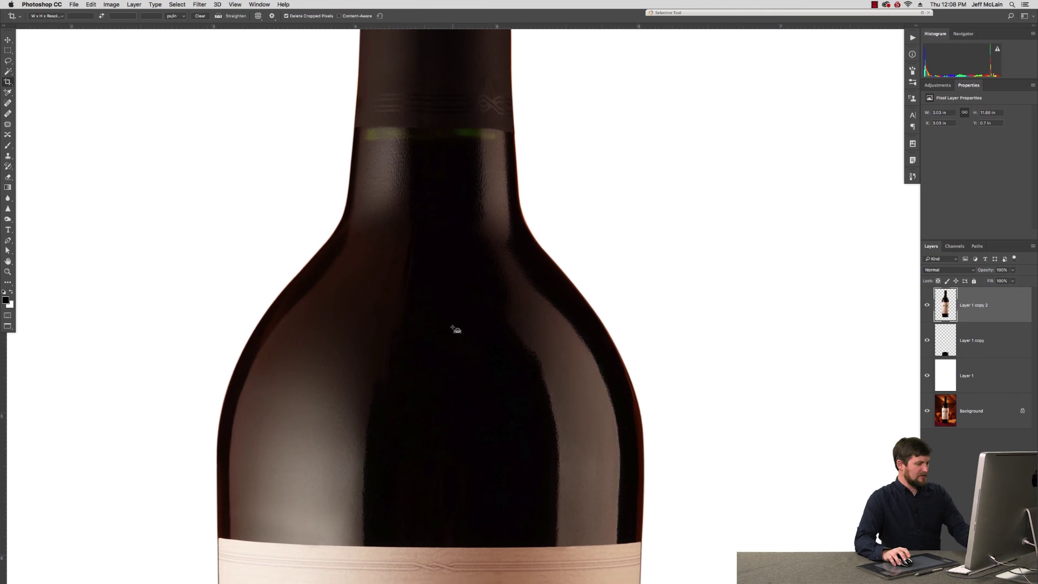
{"action": "key", "text": "super+0"}
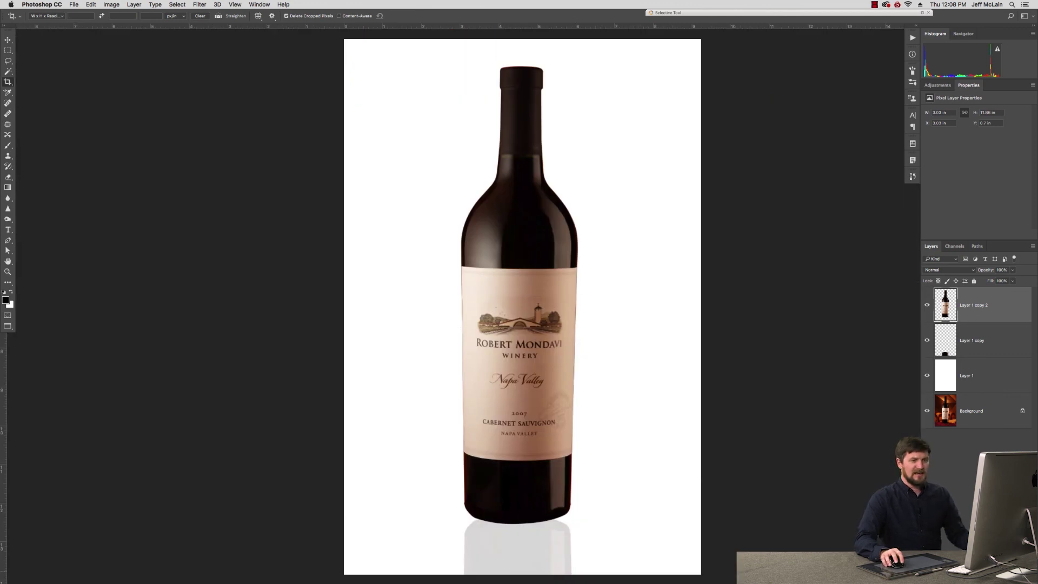
Add a Curves adjustment clipped to the upright bottle layer and brighten it, raising the highlights and a shadow point at input 40 to output 57
{"action": "left_click", "coordinate": [978, 579]}
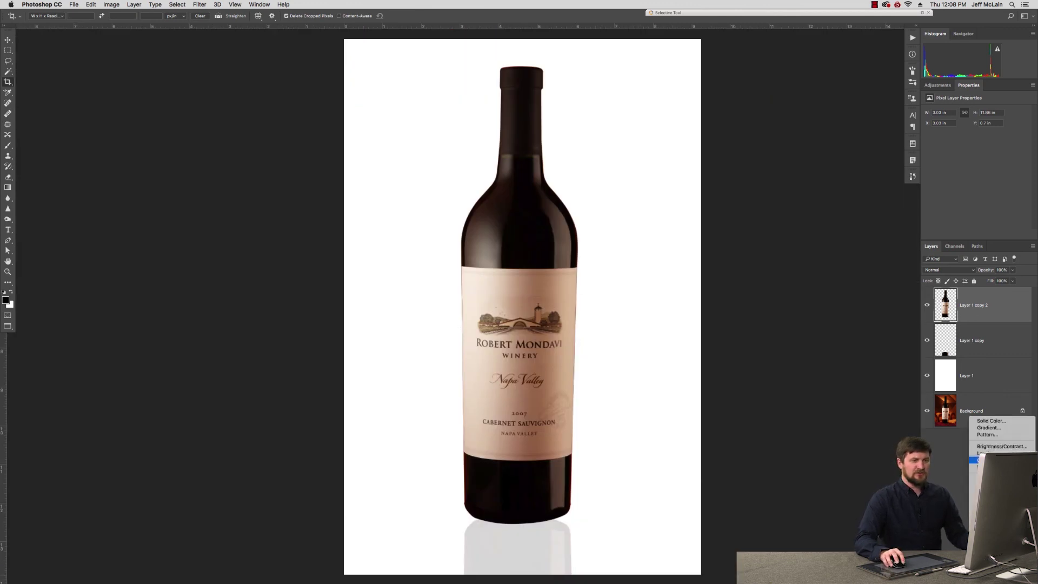
{"action": "left_click", "coordinate": [989, 460]}
{"action": "left_click", "coordinate": [975, 322], "text": "alt"}
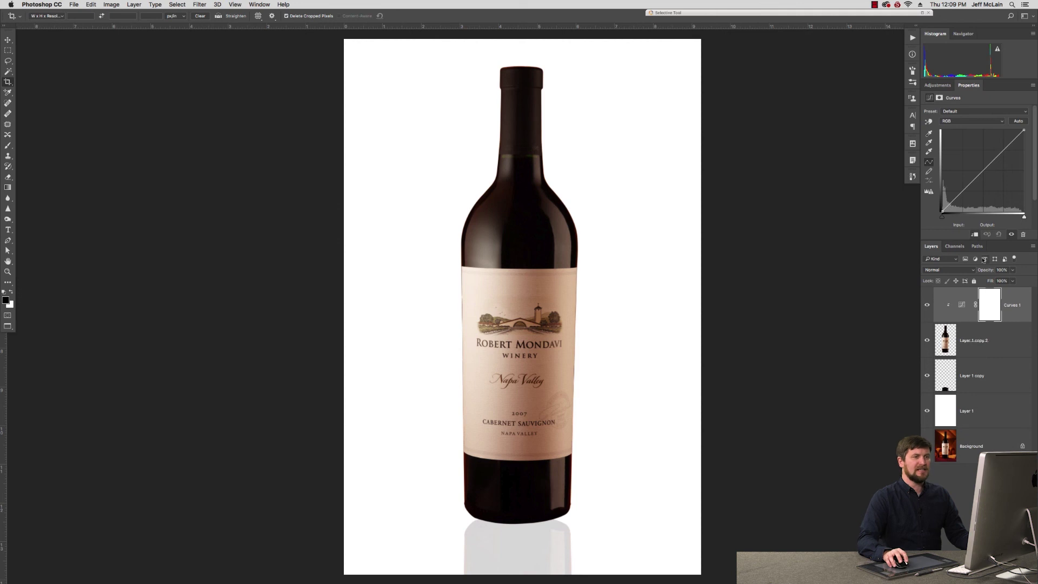
{"action": "left_click_drag", "start_coordinate": [1000, 153], "coordinate": [1000, 146]}
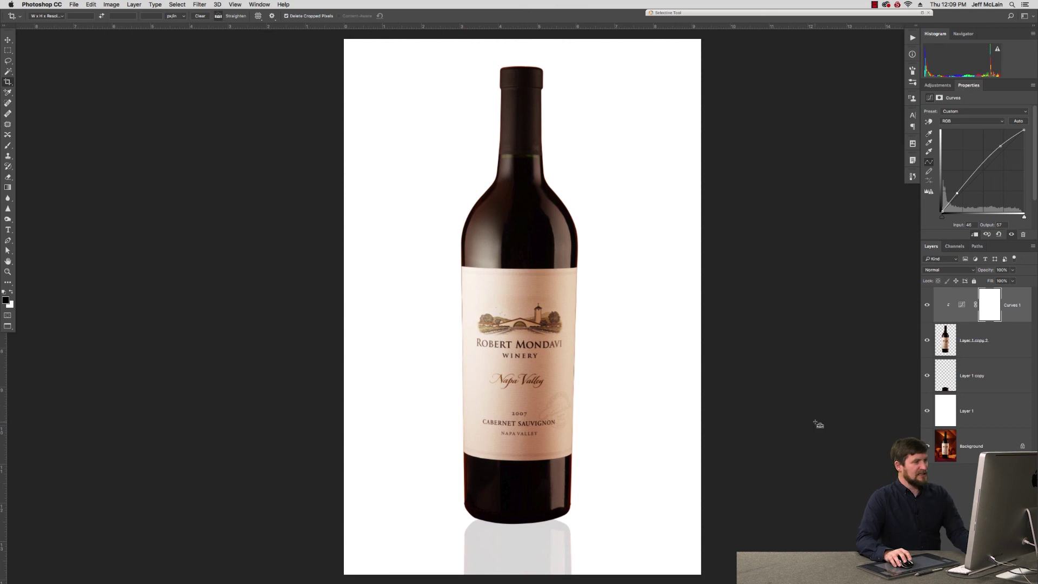
View the image in a standard window and compare it with the original photo by isolating the Background layer and restoring all layers
{"action": "key", "text": "super"}
{"action": "key", "text": "super+minus"}
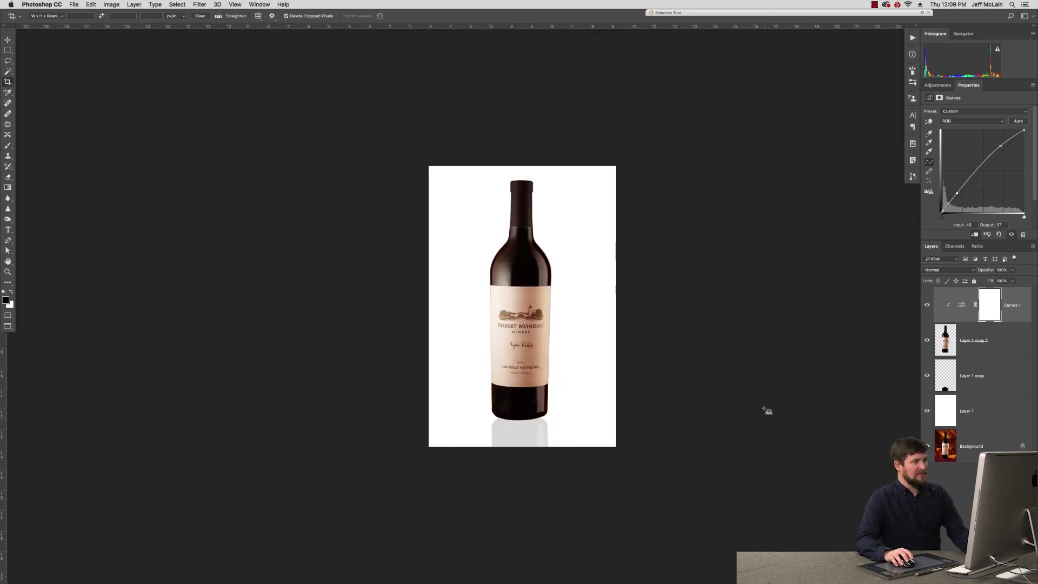
{"action": "key", "text": "f"}
{"action": "key", "text": "f"}
{"action": "key", "text": "f"}
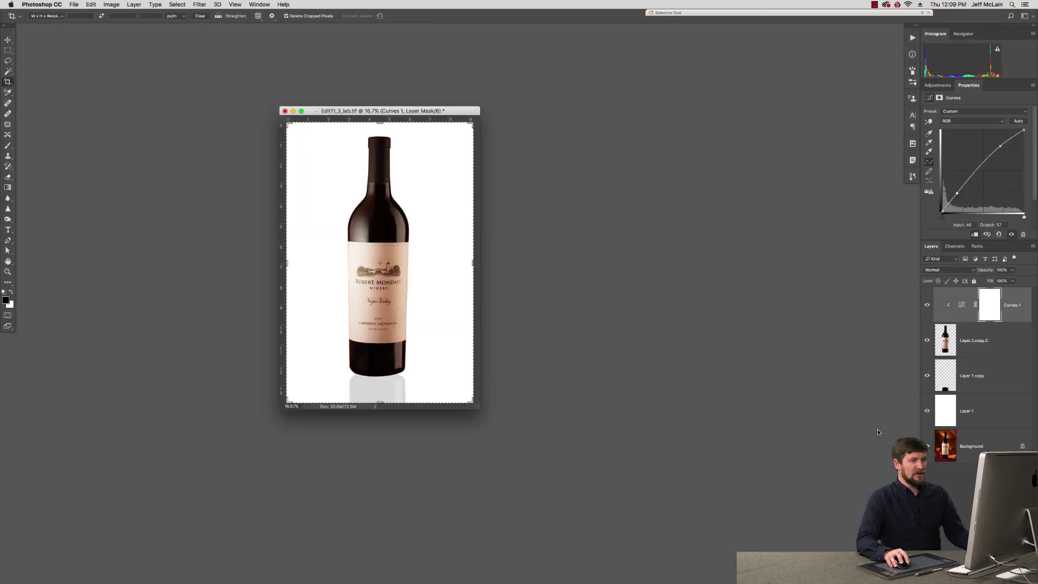
{"action": "left_click", "coordinate": [927, 447], "text": "alt"}
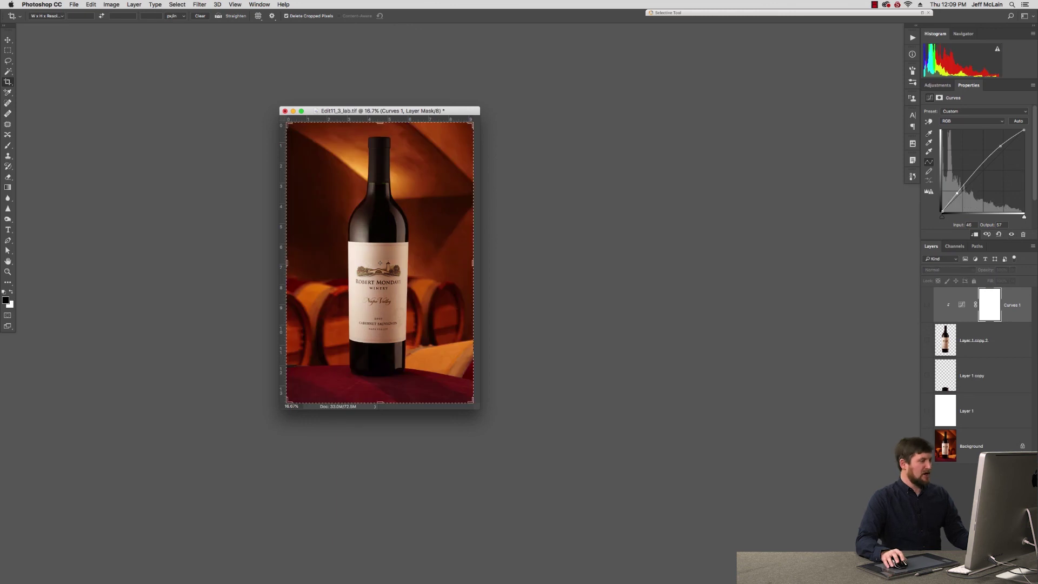
{"action": "key", "text": "v"}
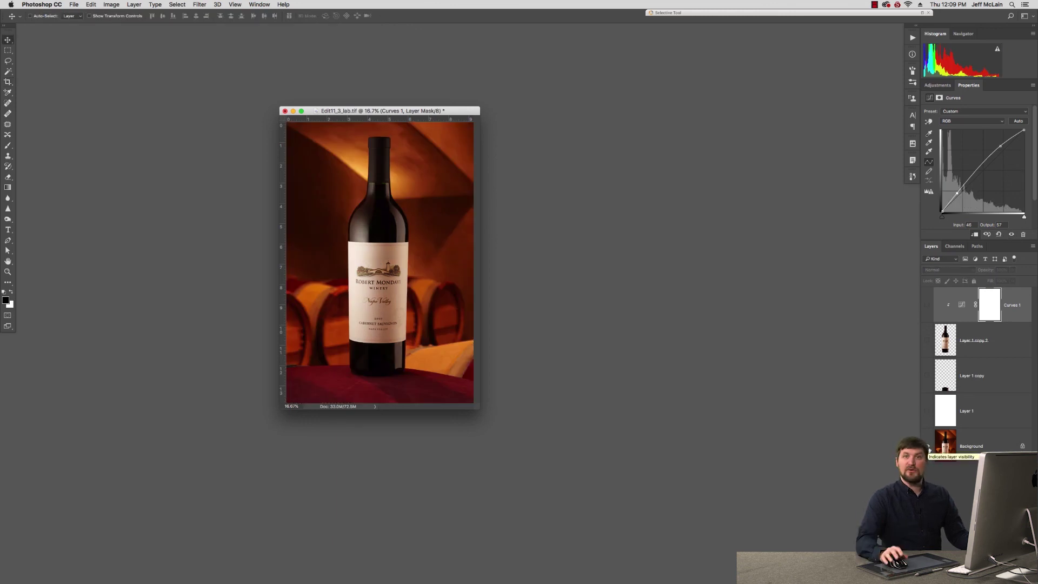
{"action": "left_click", "coordinate": [927, 447], "text": "alt"}
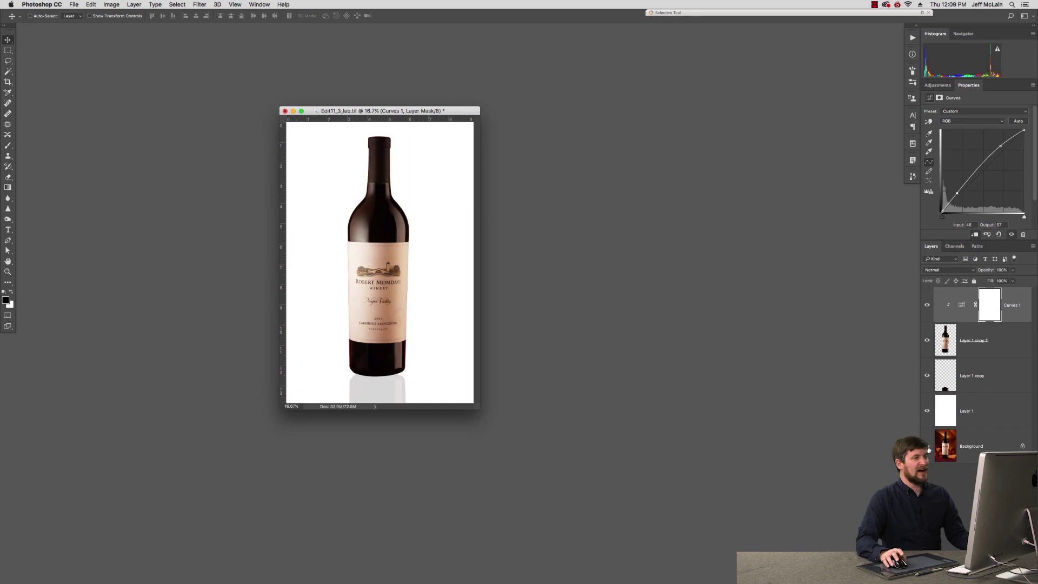